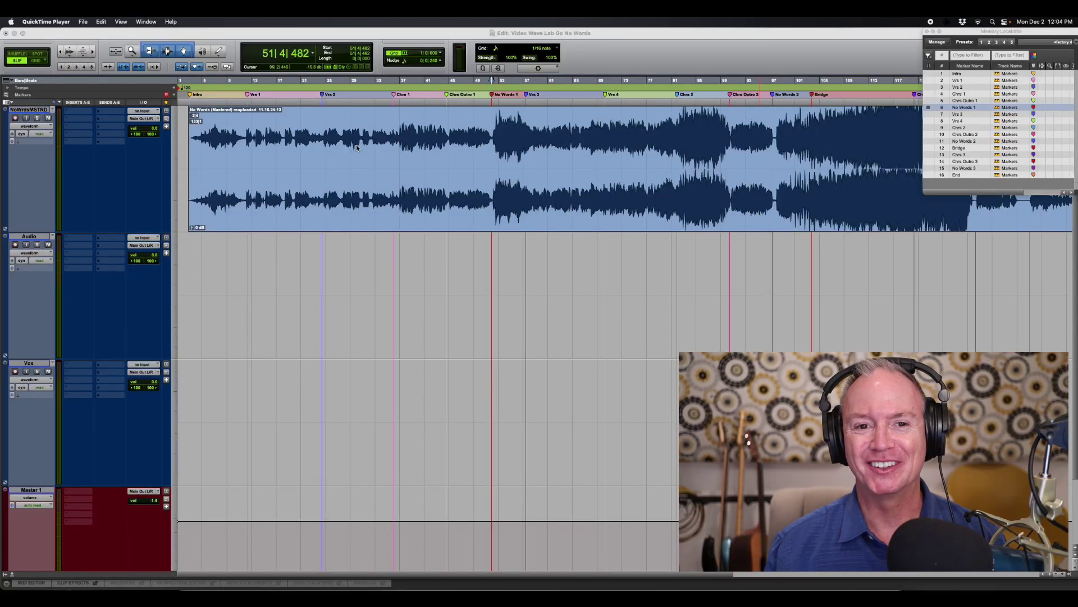
Step: Play the mastered No Words clip from the Vrs 3 marker and stop playback around Vrs 4
left_click(417, 214)
left_click(418, 214)
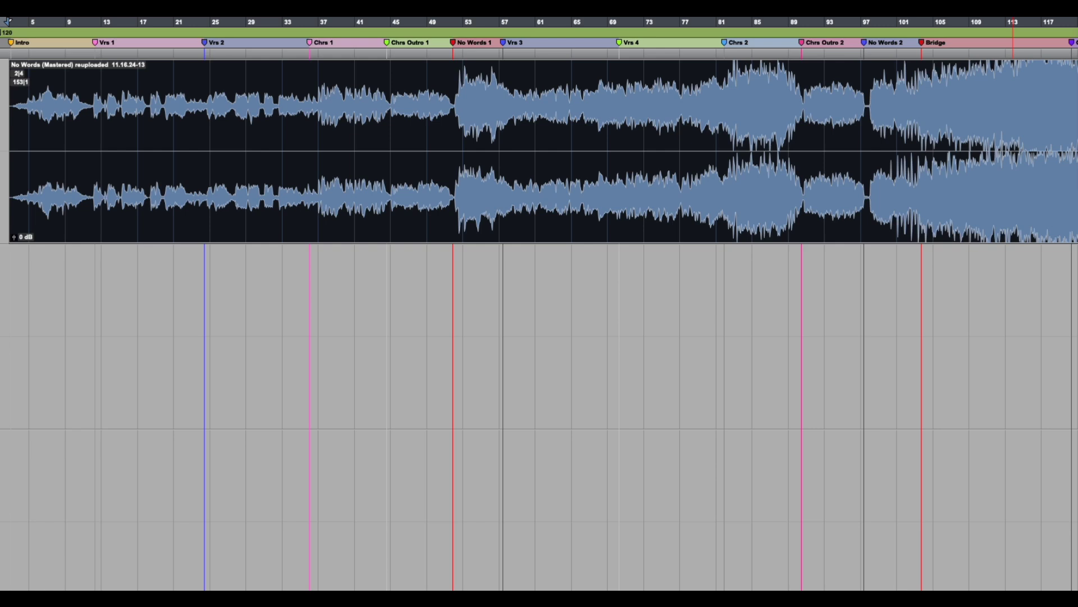
left_click(503, 151)
key("space")
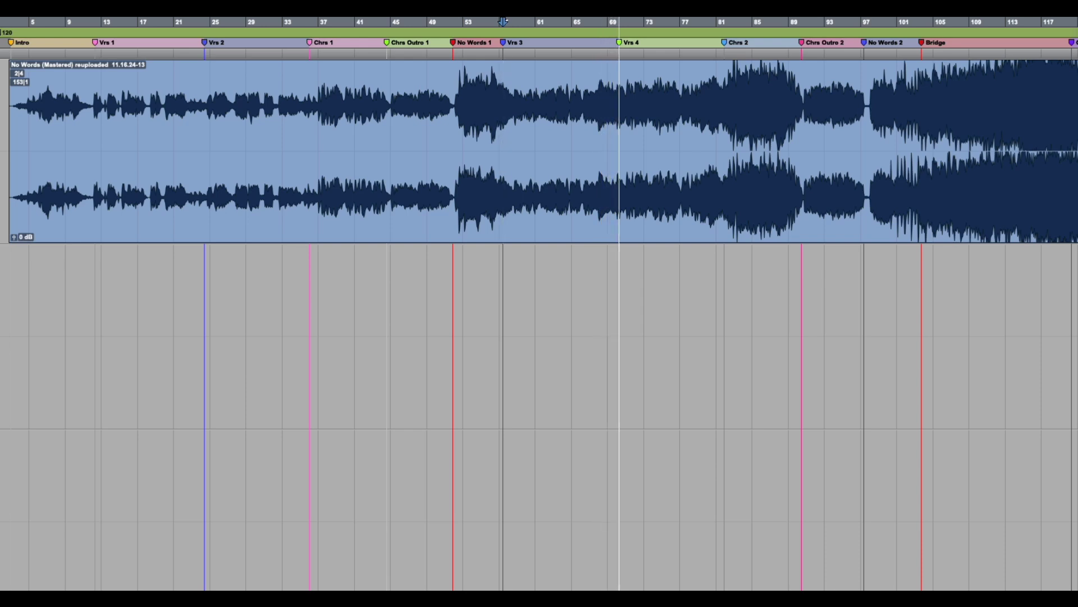
key("space")
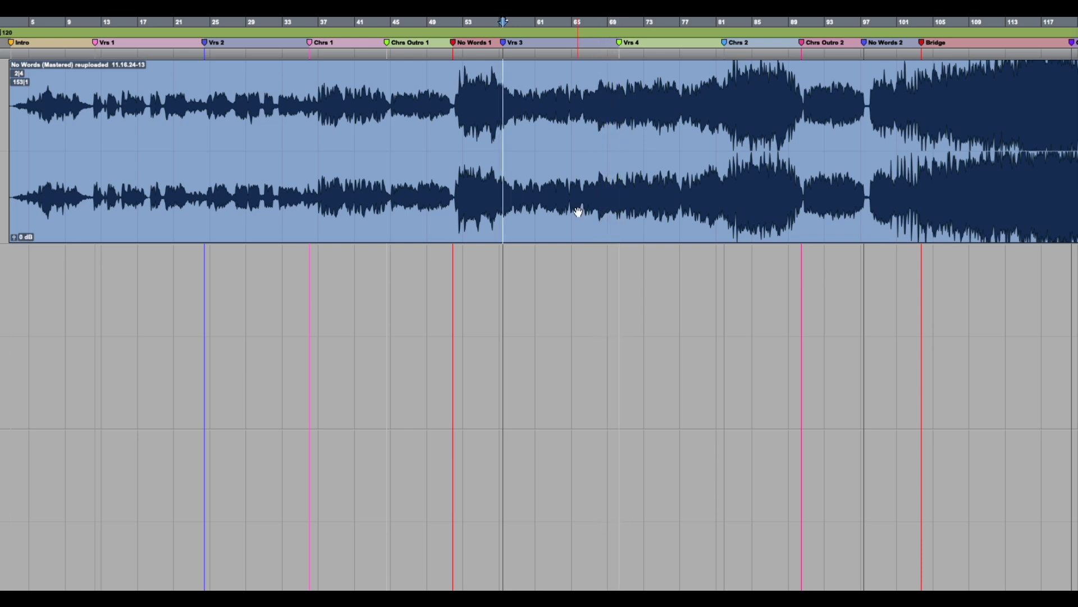
Step: Open the selected No Words (Mastered) clip for editing in SpectraLayers
right_click(581, 155)
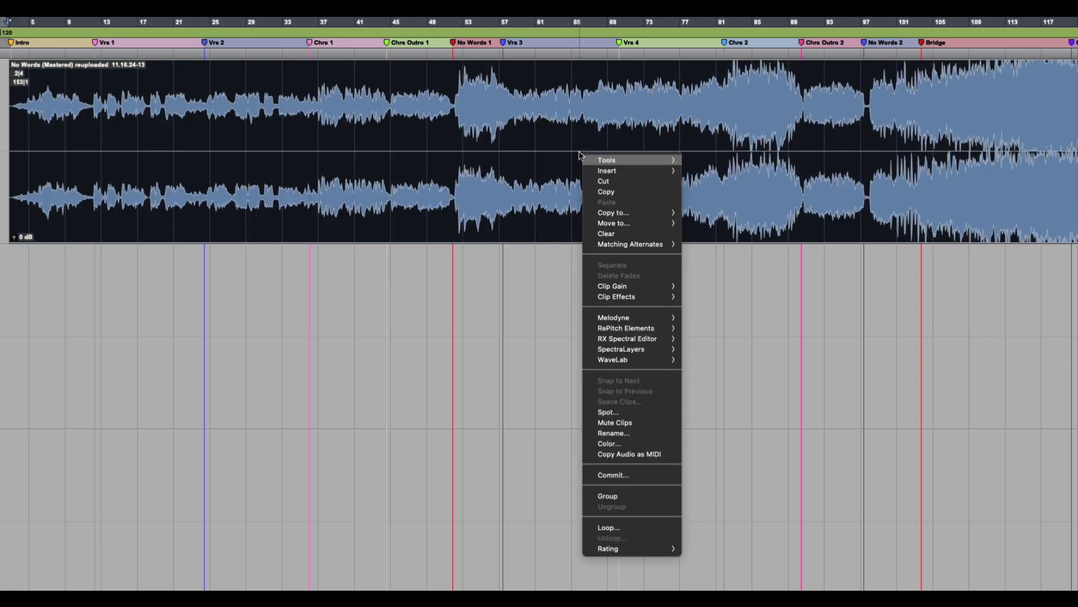
mouse_move(636, 321)
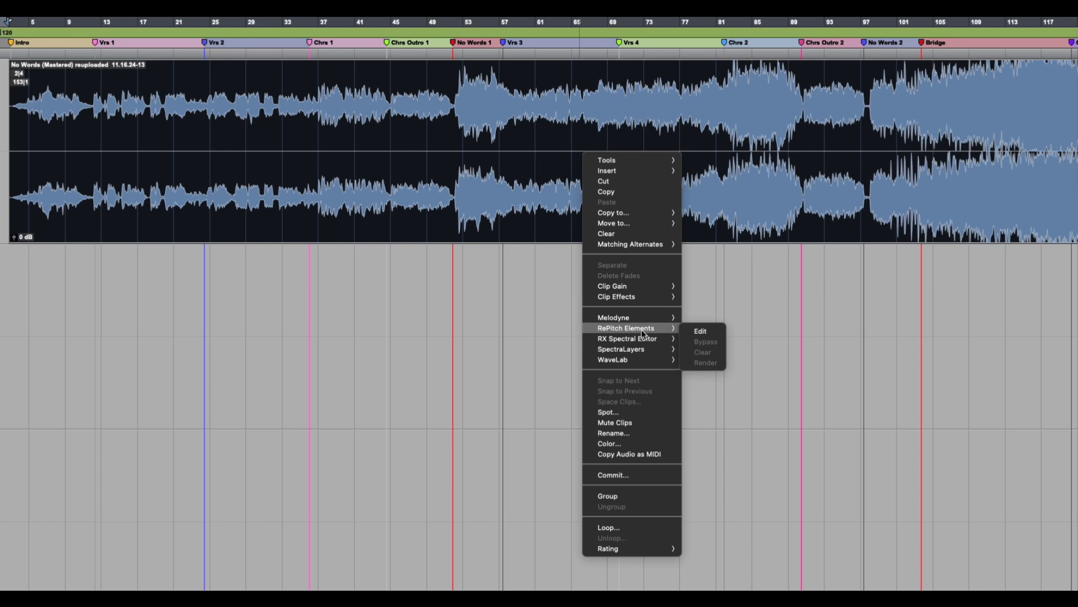
mouse_move(643, 341)
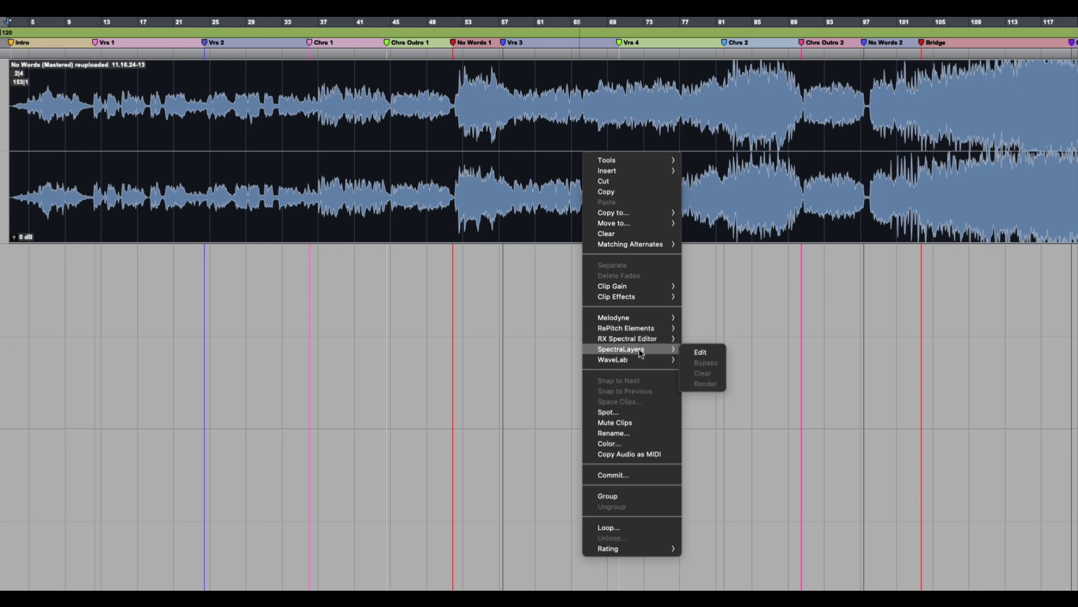
left_click(701, 353)
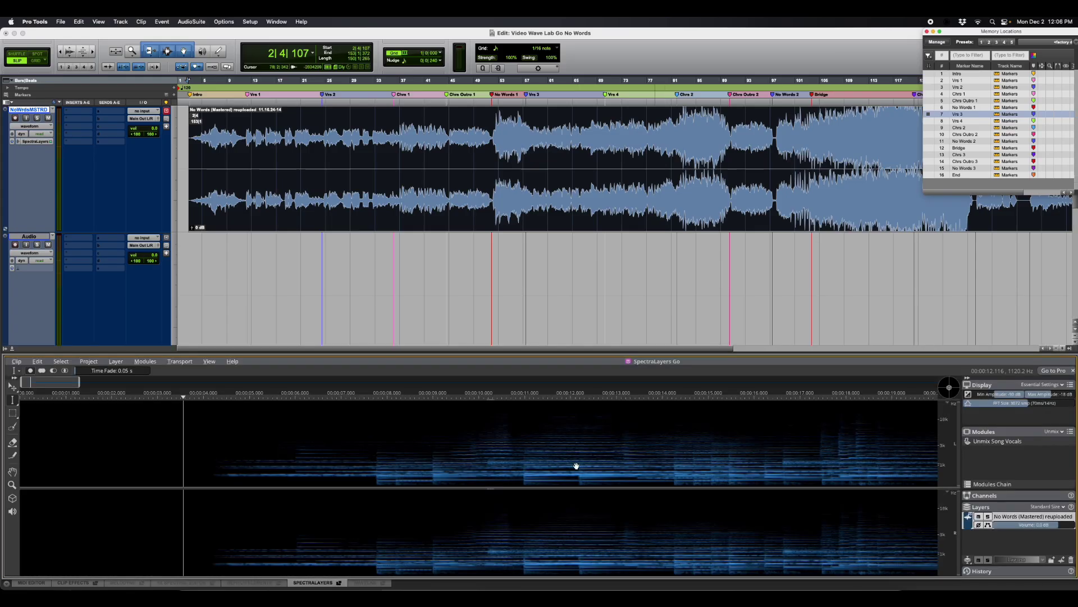
Step: Apply Unmix Song Vocals to the clip with Quality set to High, and close the module's window
scroll(575, 465, "right", 15)
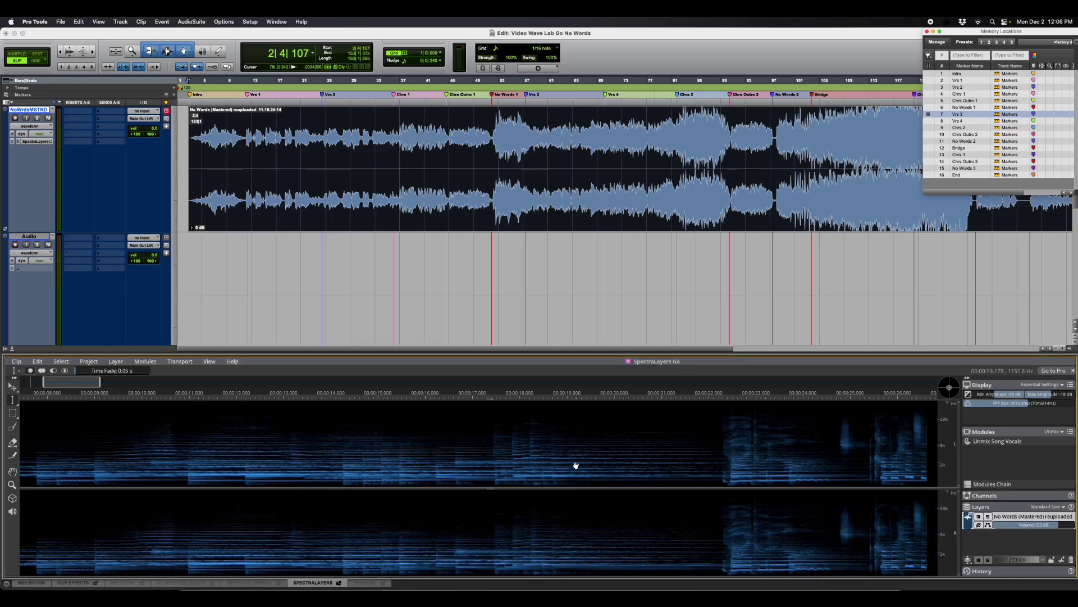
scroll(574, 465, "right", 5)
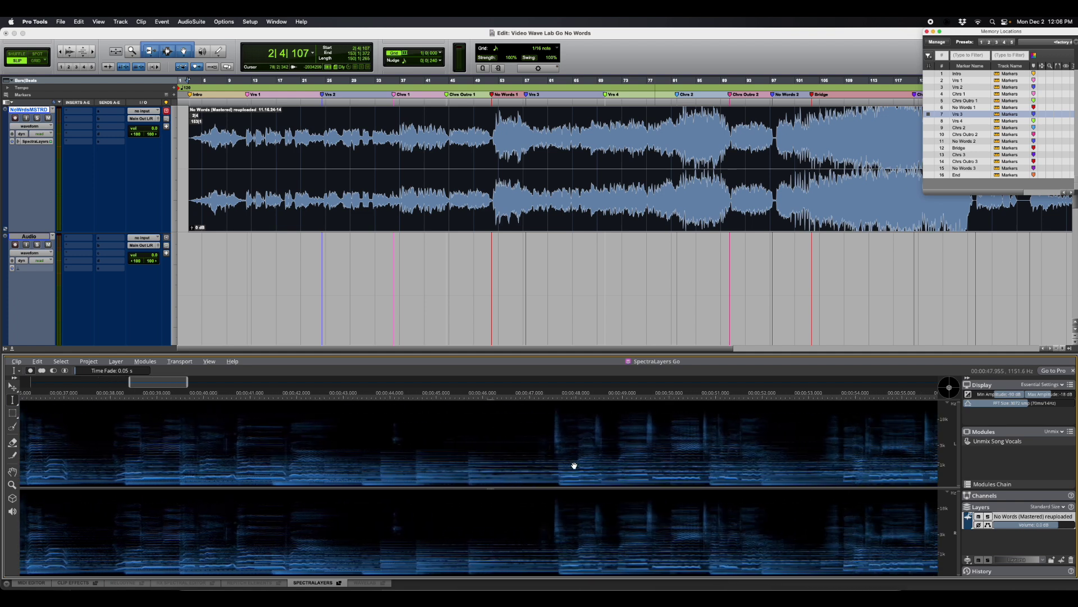
scroll(574, 465, "right", 5)
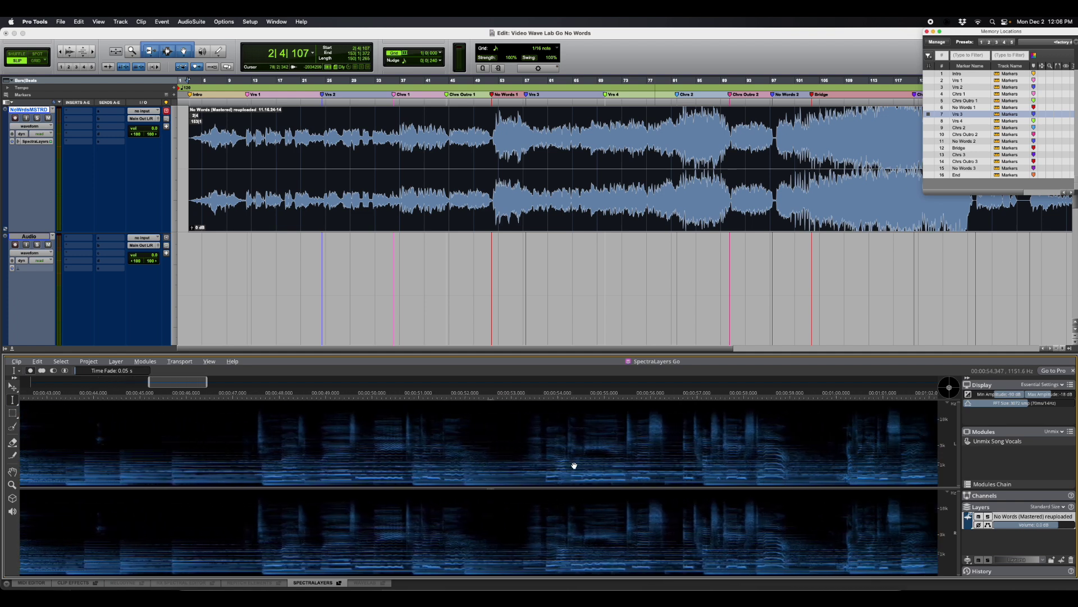
scroll(574, 466, "right", 1)
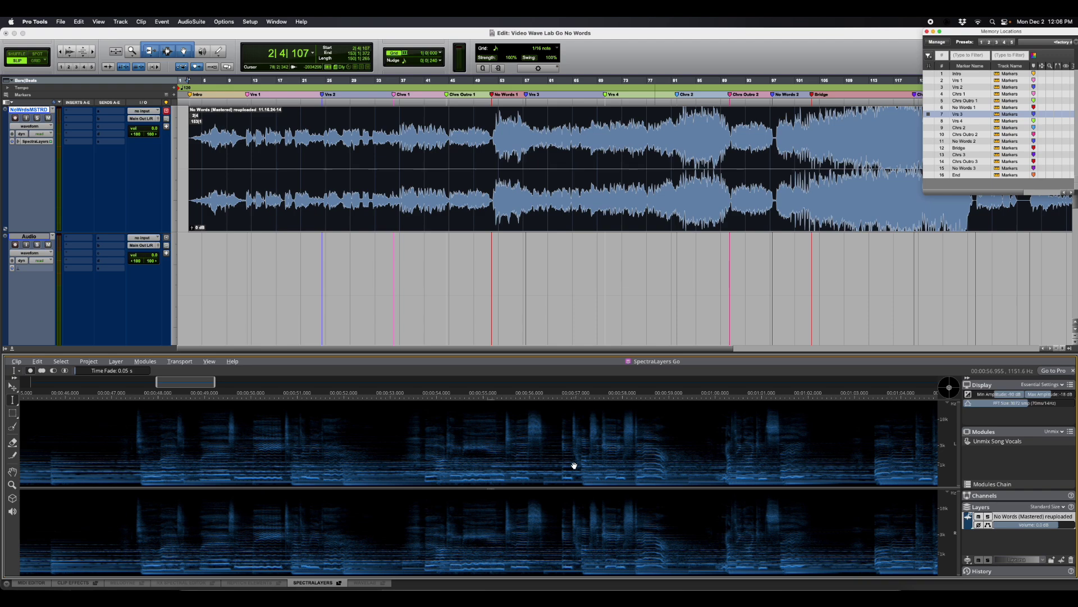
scroll(574, 466, "right", 3)
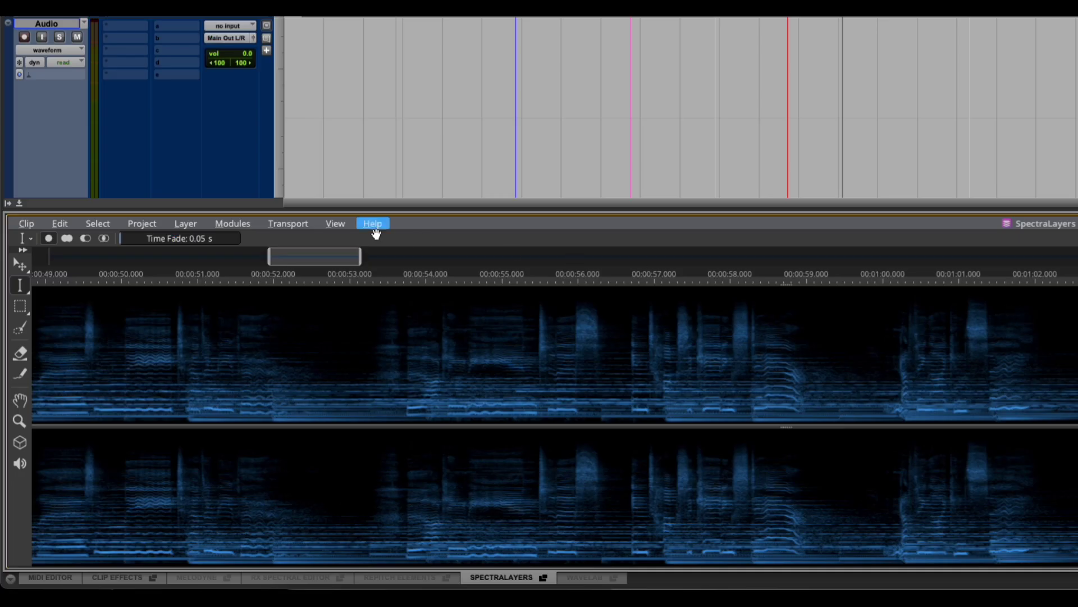
left_click(240, 227)
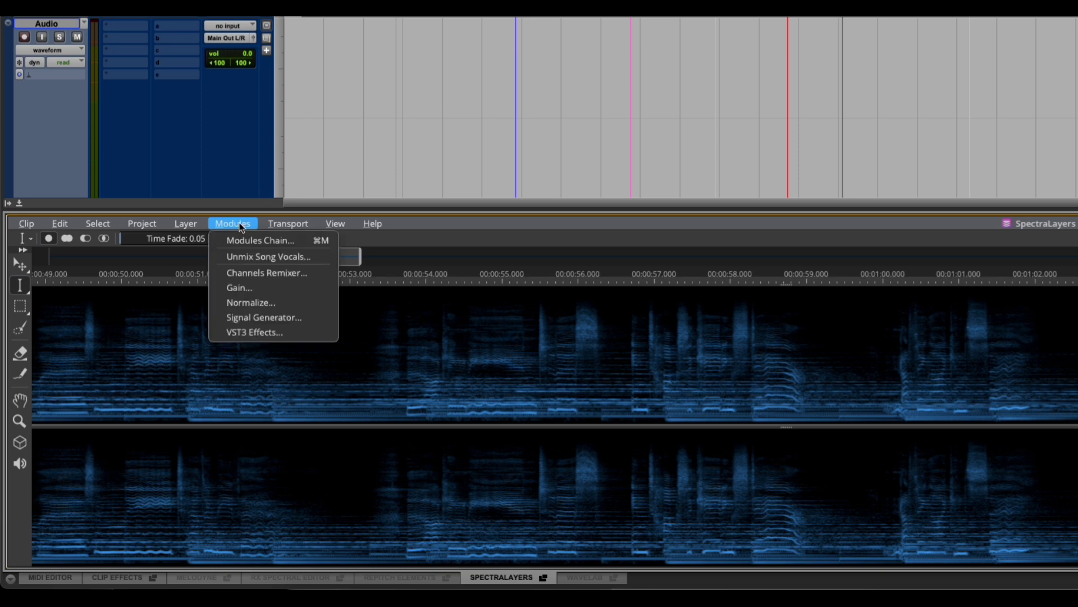
left_click(237, 259)
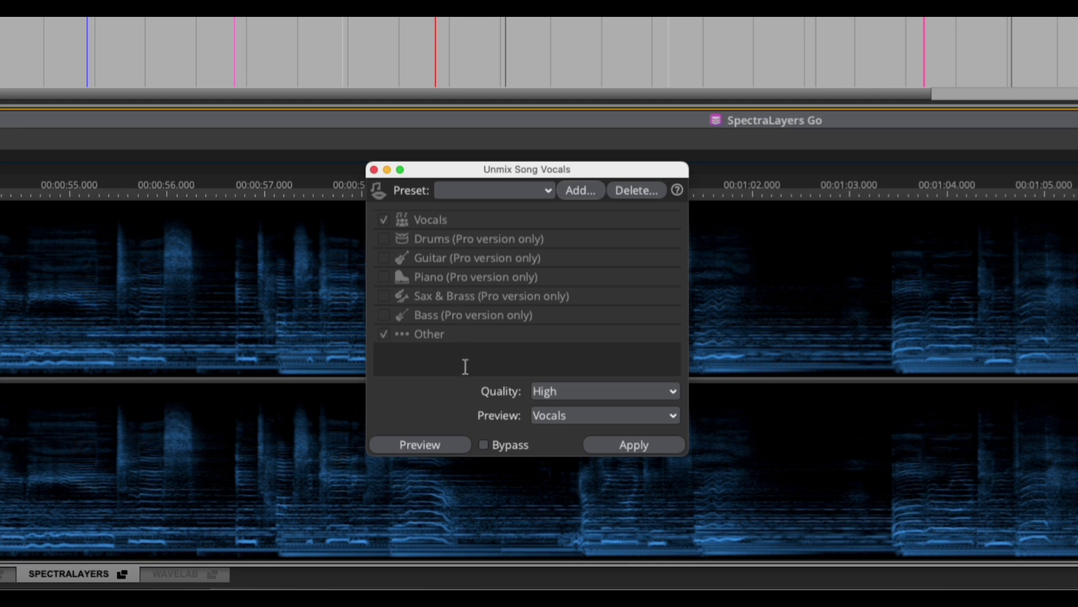
left_click(594, 388)
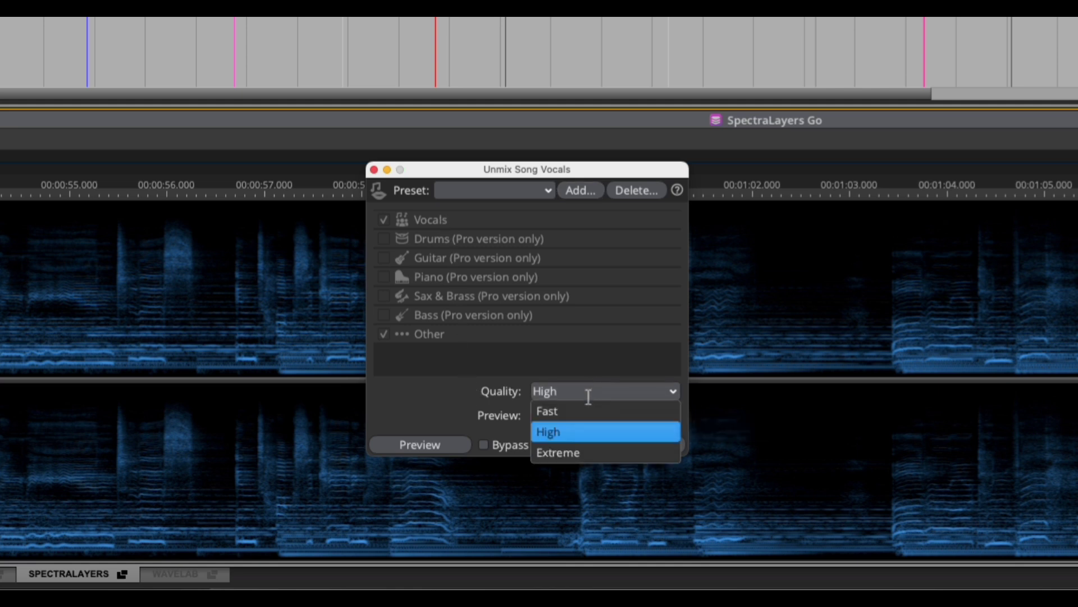
left_click(580, 431)
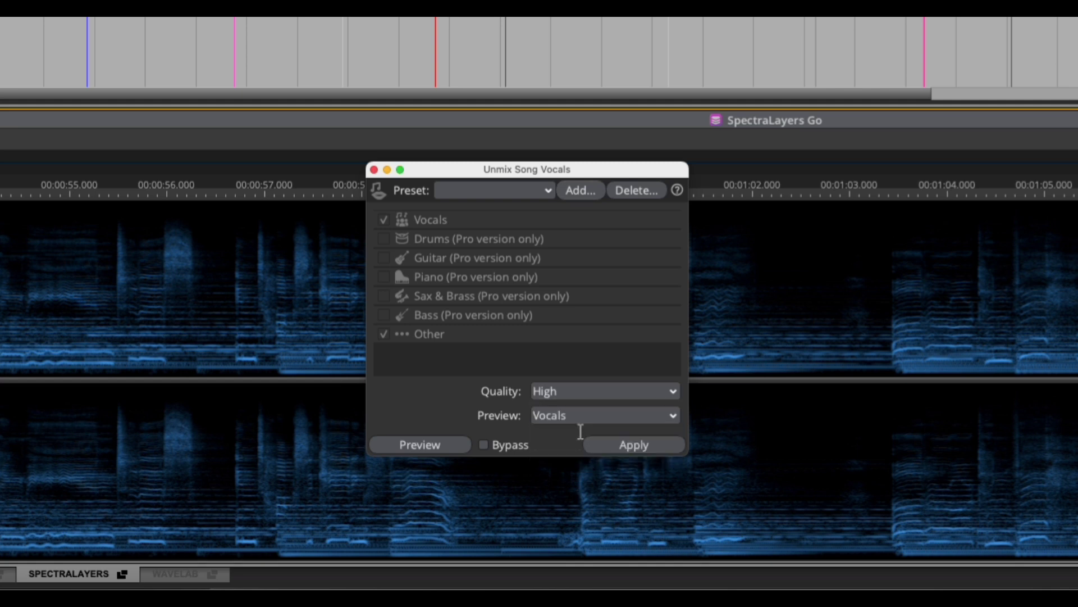
left_click(621, 446)
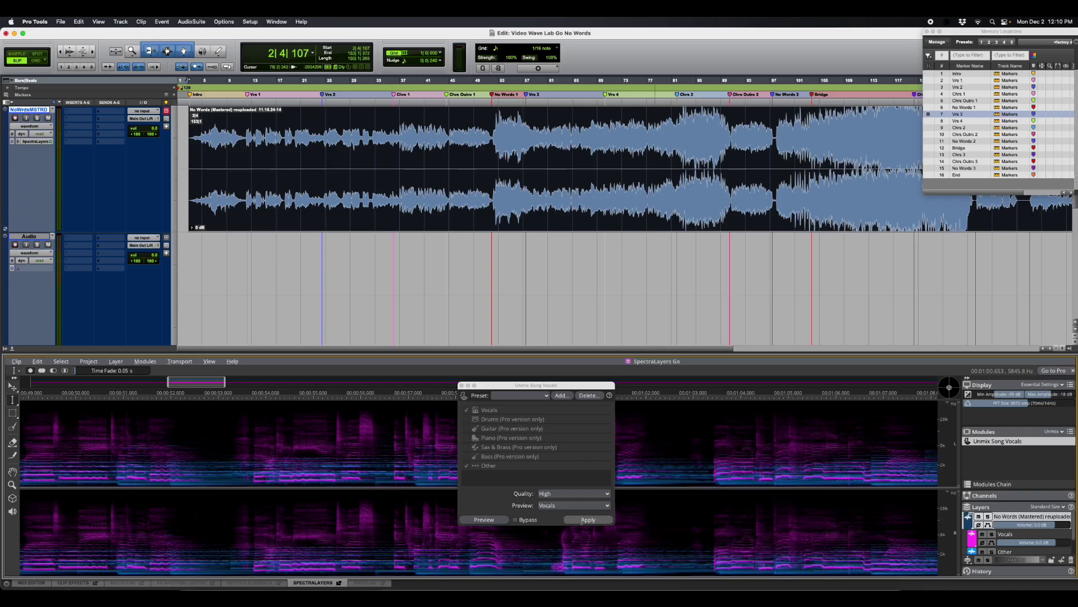
left_click(461, 386)
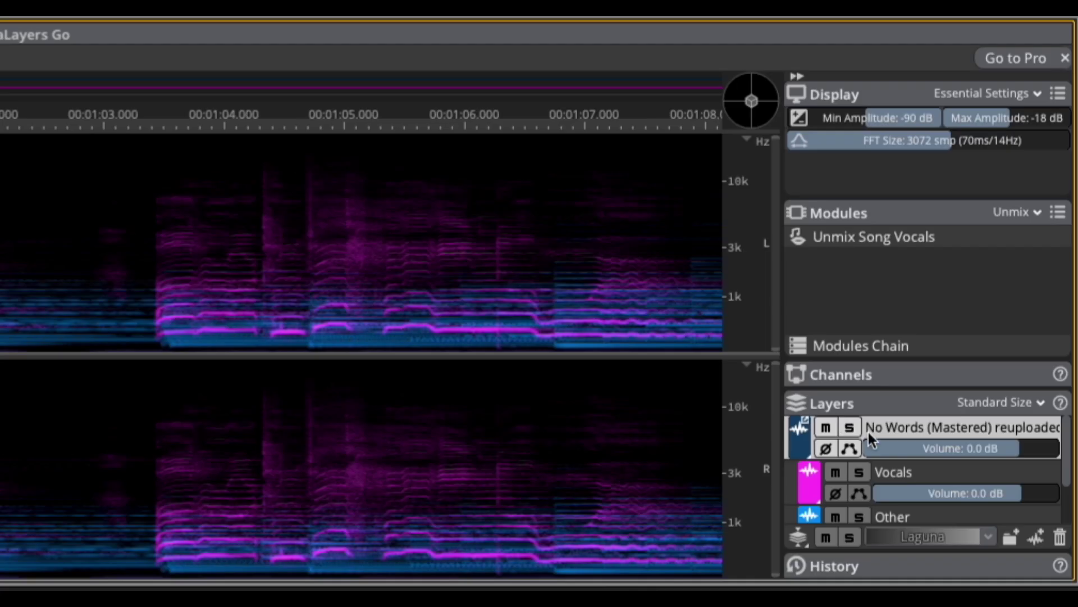
Step: Try out the Vocals layer's volume by moving it away from and back to 0 dB
scroll(932, 468, "down", 1)
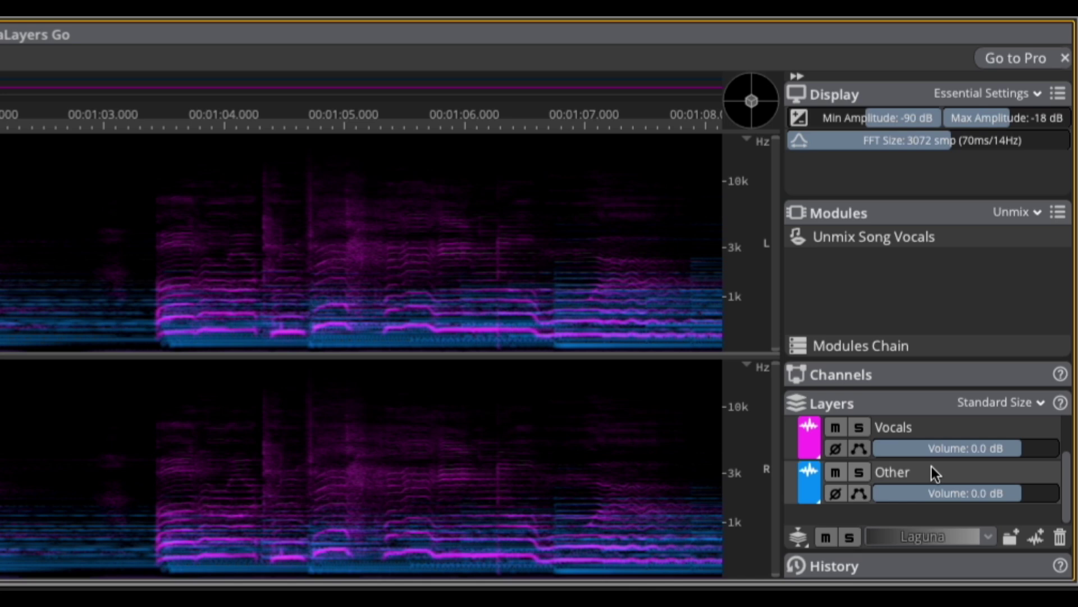
scroll(931, 467, "up", 1)
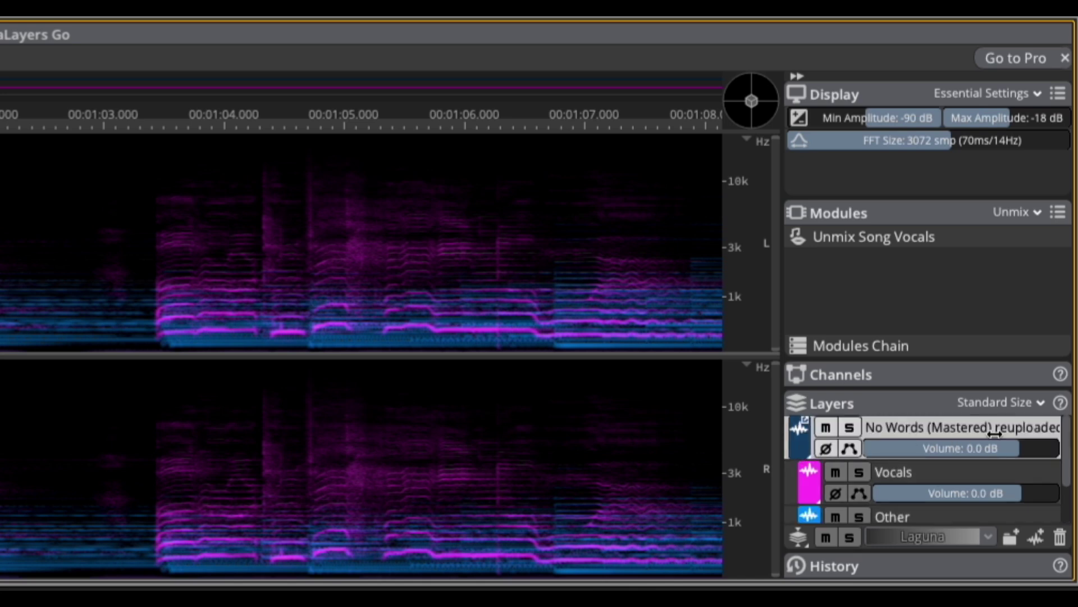
scroll(986, 471, "down", 1)
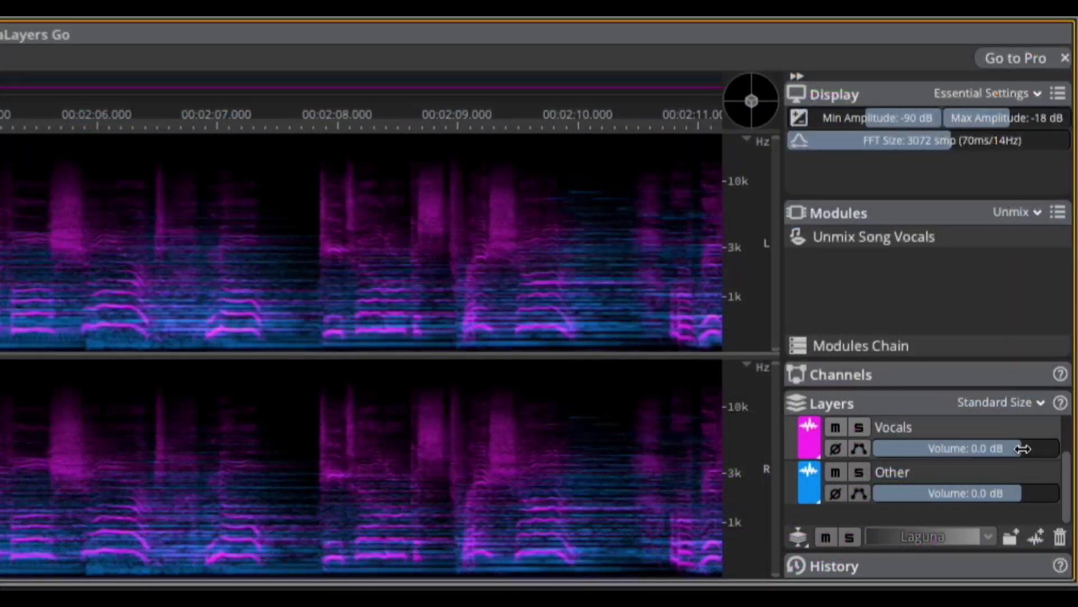
left_click_drag(1057, 528, 1032, 527)
left_click_drag(956, 454, 1040, 469)
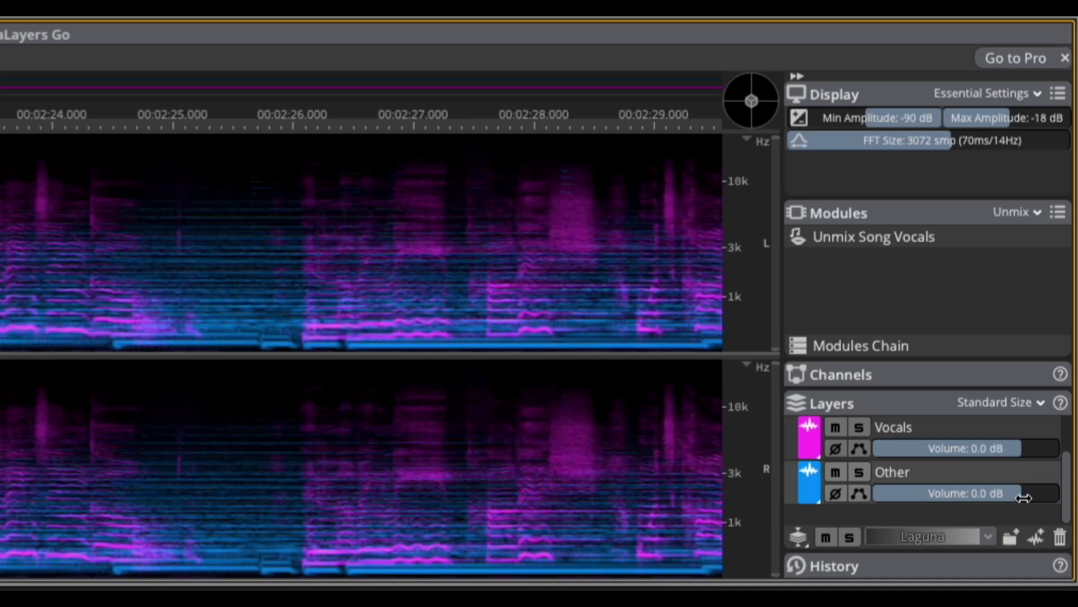
Step: During playback, lower the Other layer's volume until only vocals remain, and bring it back to 0 dB
left_click_drag(1023, 498, 958, 500)
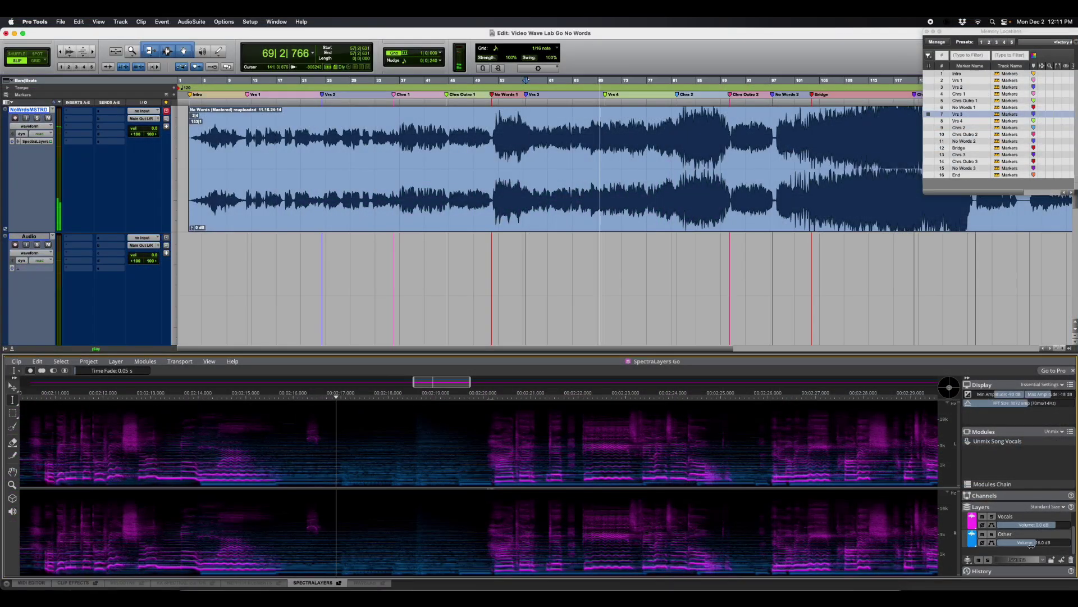
left_click_drag(1031, 544, 980, 548)
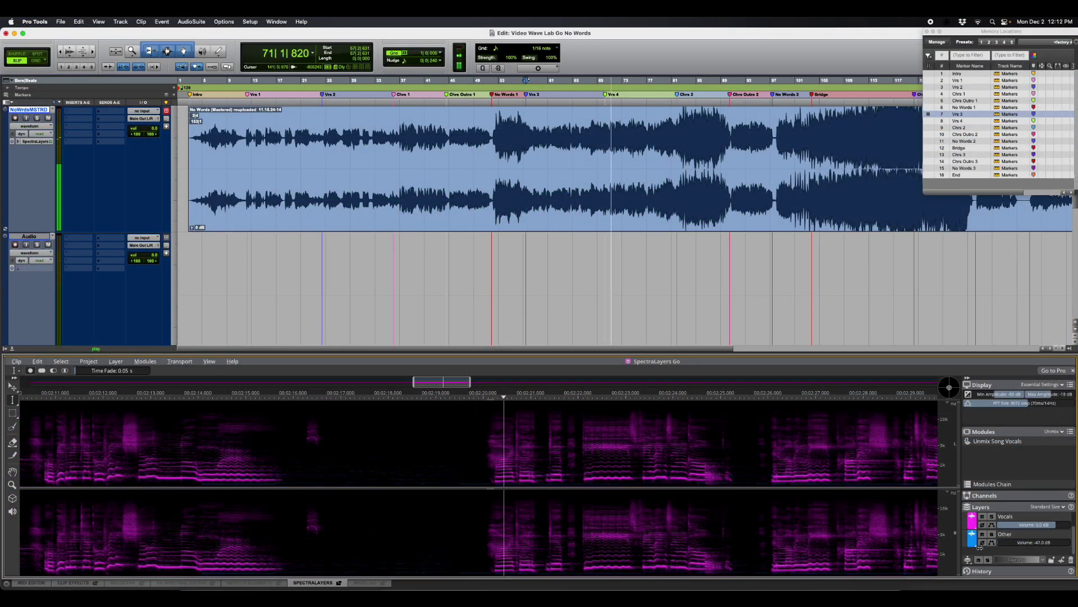
left_click_drag(980, 548, 1060, 547)
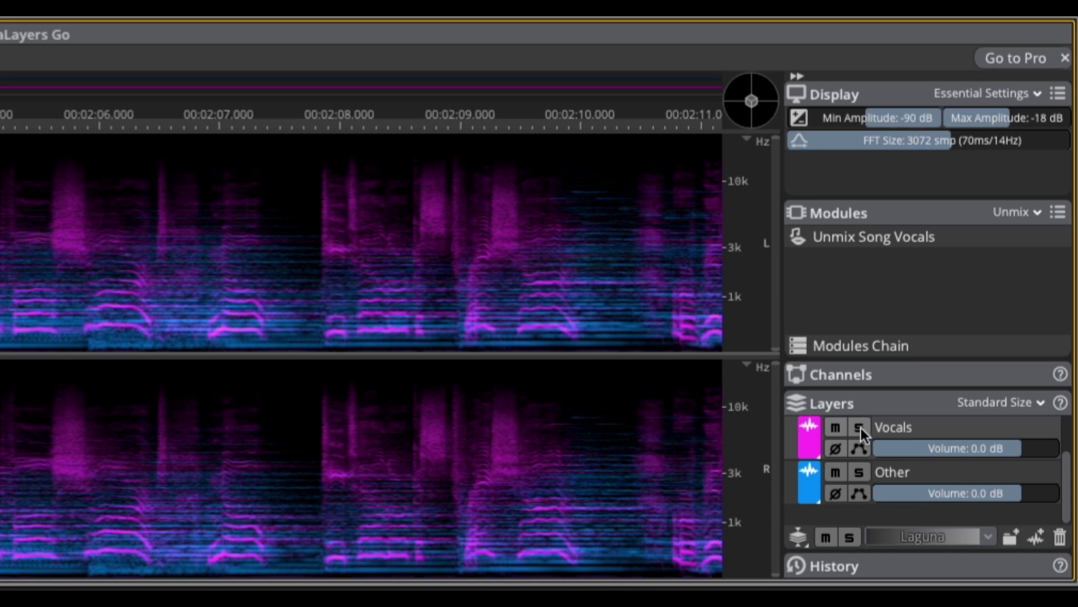
Step: Mute and unmute the Vocals layer, and solo and unsolo it to compare the separated parts
left_click(837, 427)
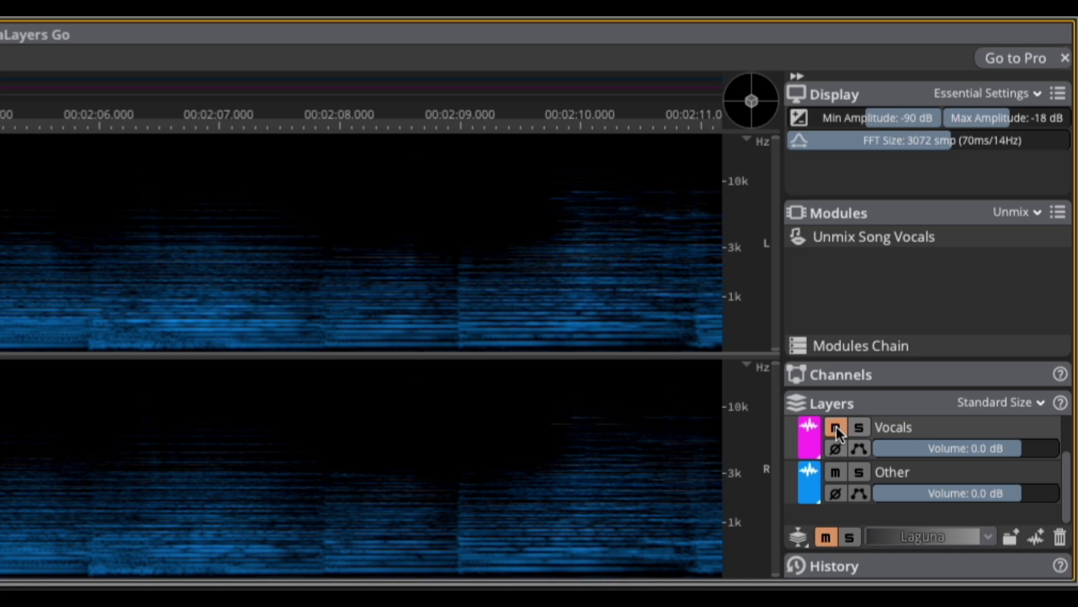
left_click(837, 427)
left_click(861, 426)
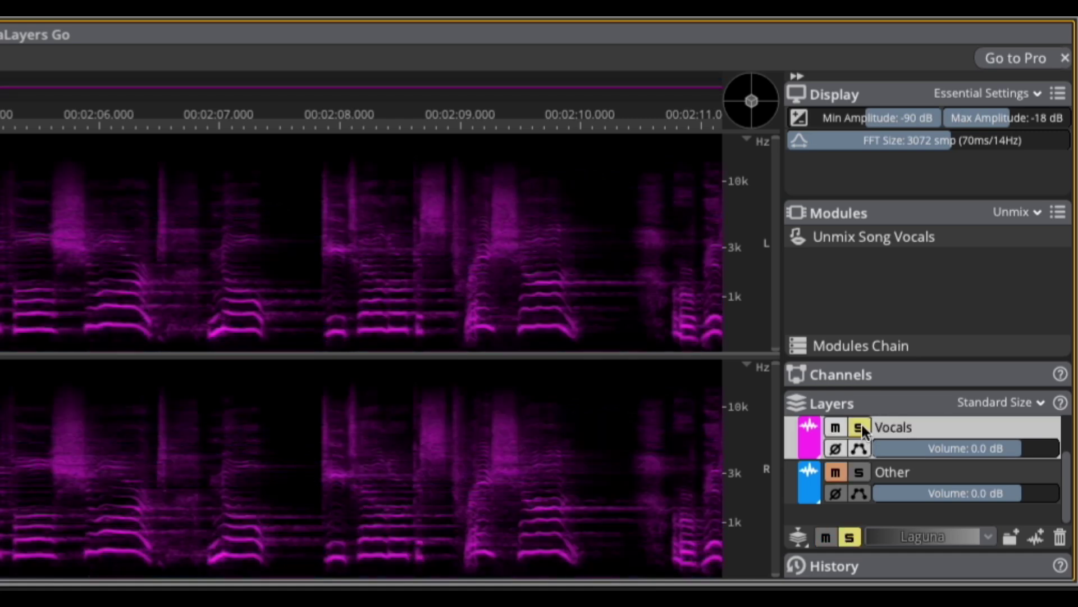
left_click(861, 427)
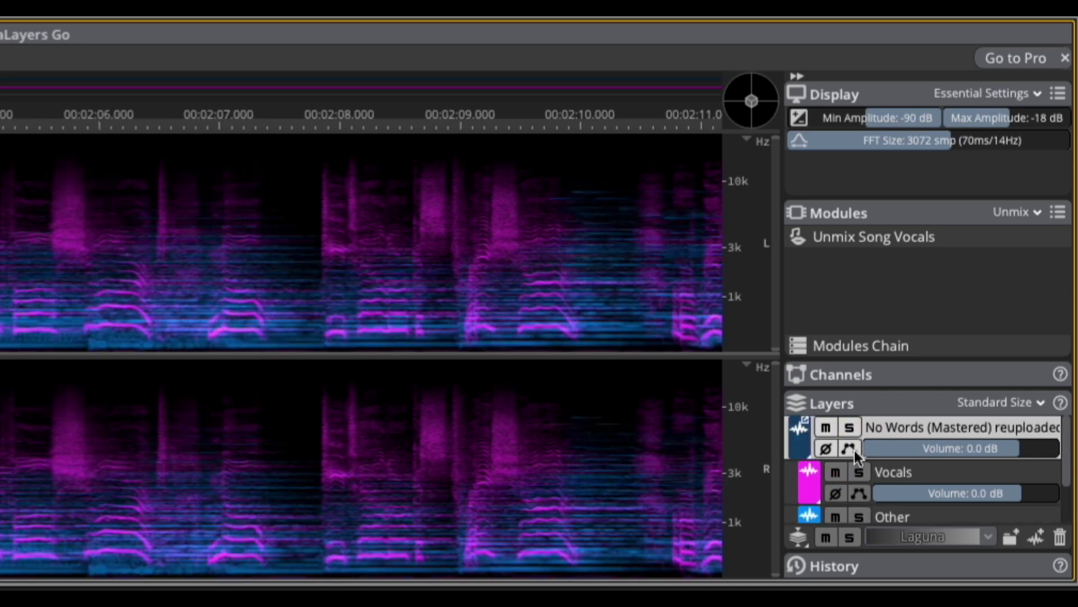
Step: Enable the volume envelope of the No Words (Mastered) layer and enlarge the waveform area above the spectrogram
left_click(849, 448)
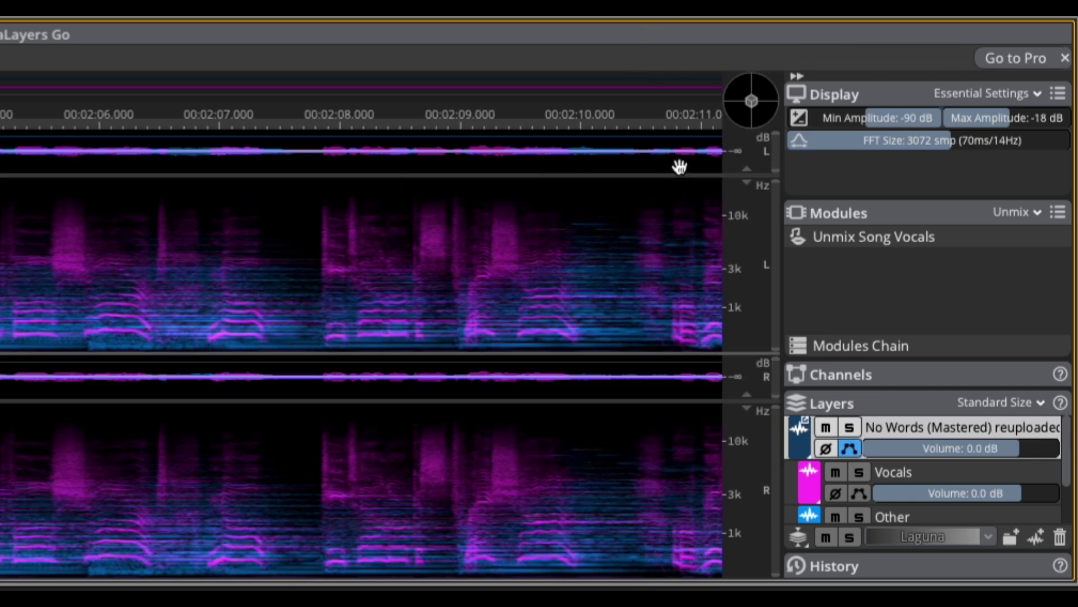
left_click_drag(668, 175, 663, 293)
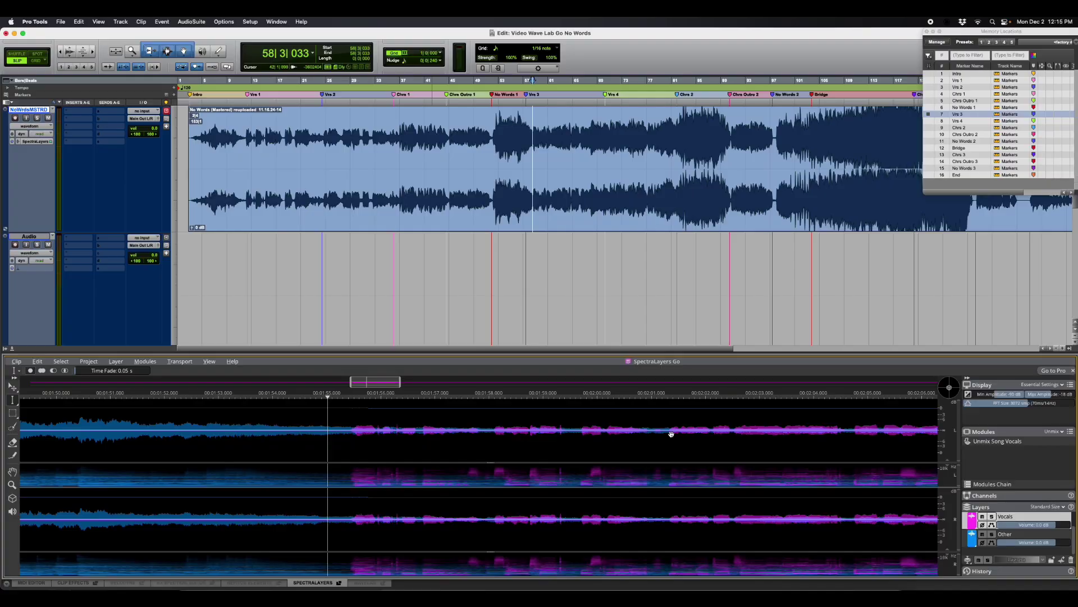
Step: Jump to the Vrs 4 memory location, play the unmixed song from there and stop playback
scroll(671, 434, "right", 3)
scroll(671, 434, "left", 3)
scroll(671, 433, "right", 2)
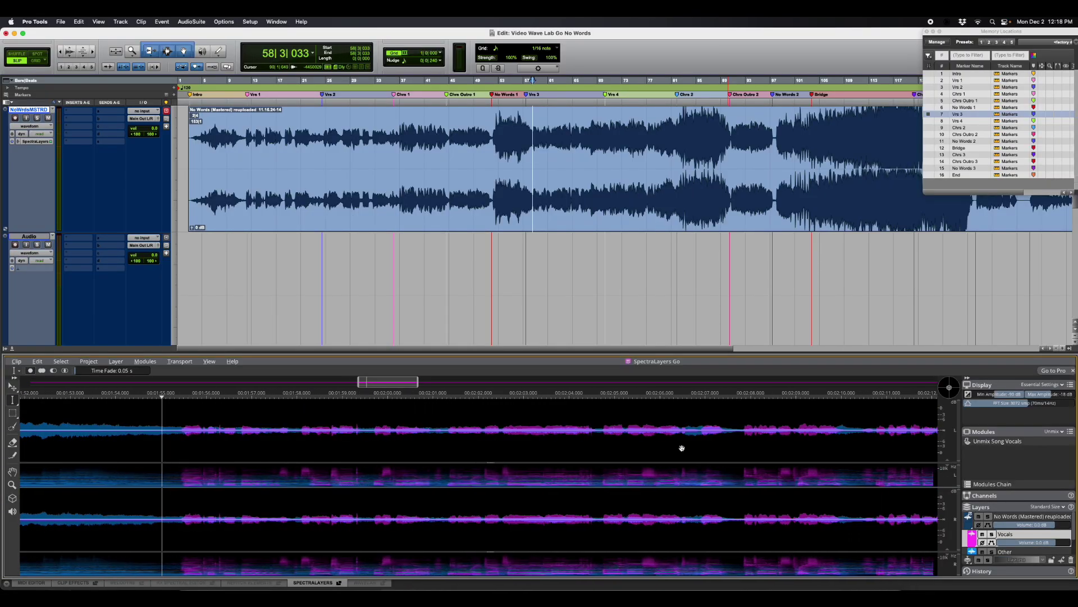
scroll(682, 448, "right", 3)
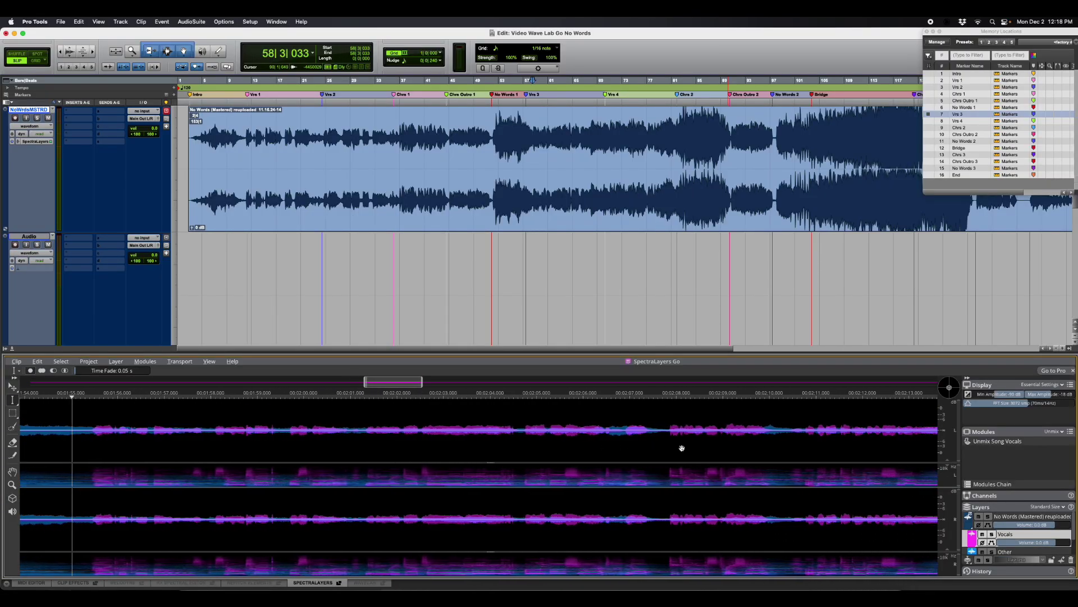
scroll(682, 448, "right", 2)
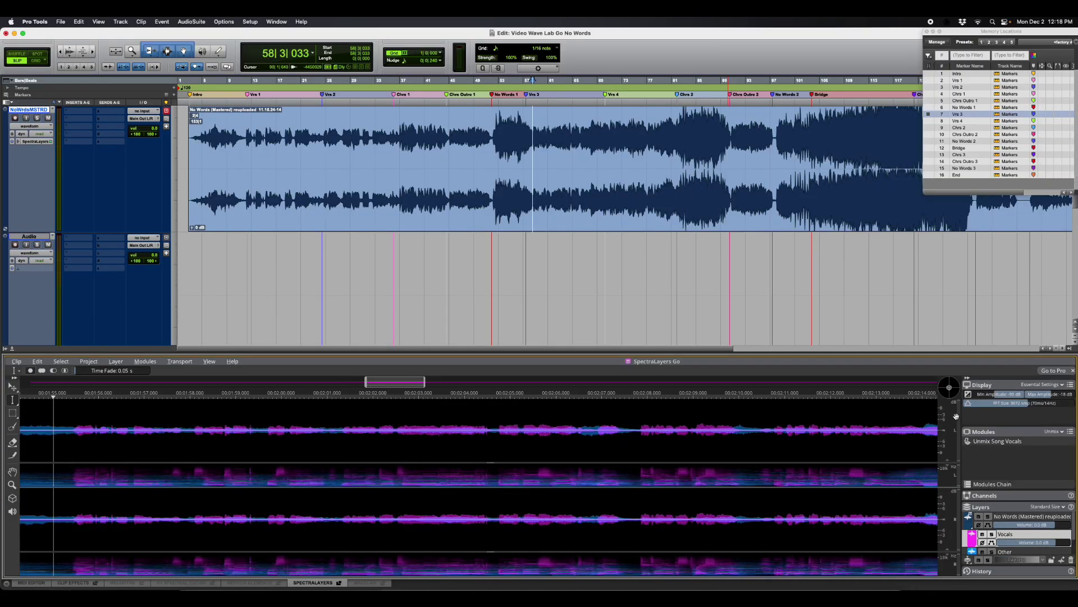
left_click(964, 121)
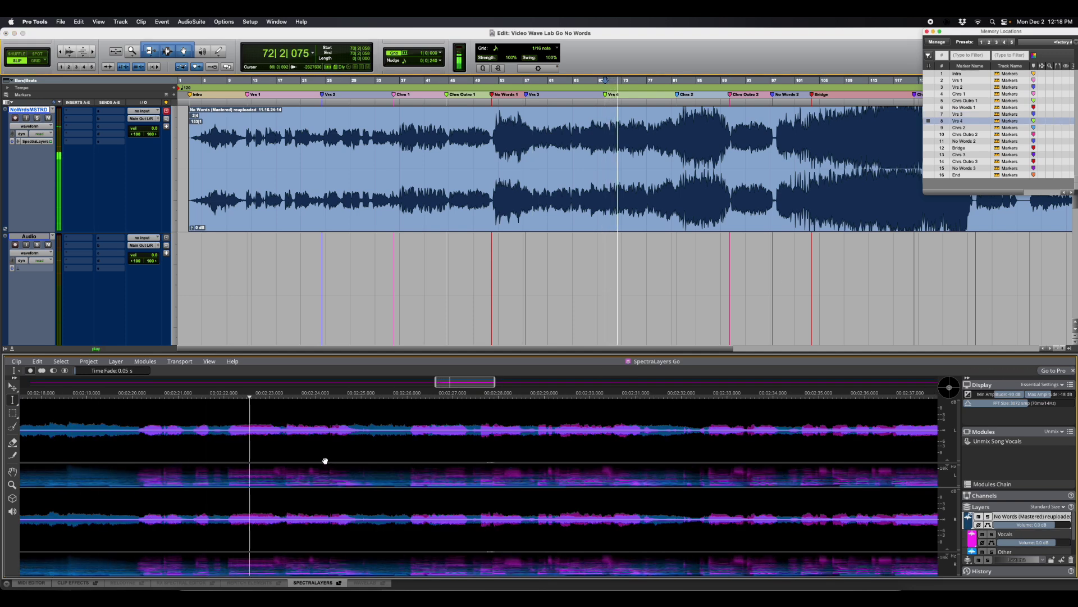
key("space")
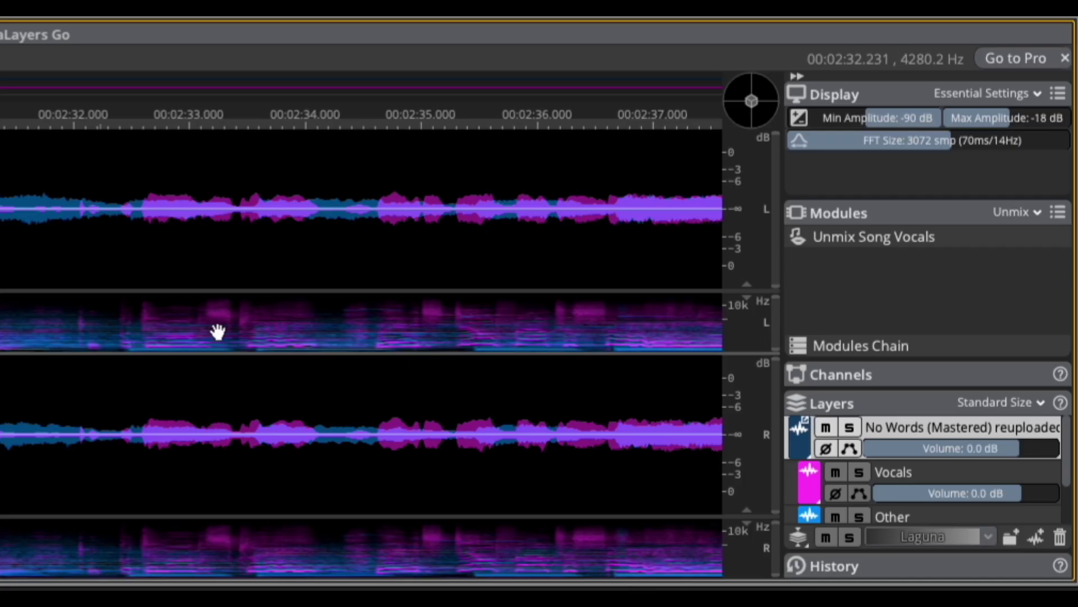
Step: Solo the Vocals layer, and use four envelope points to dip its volume between about 2:22 and 2:23, checking the change by playback
left_click(860, 473)
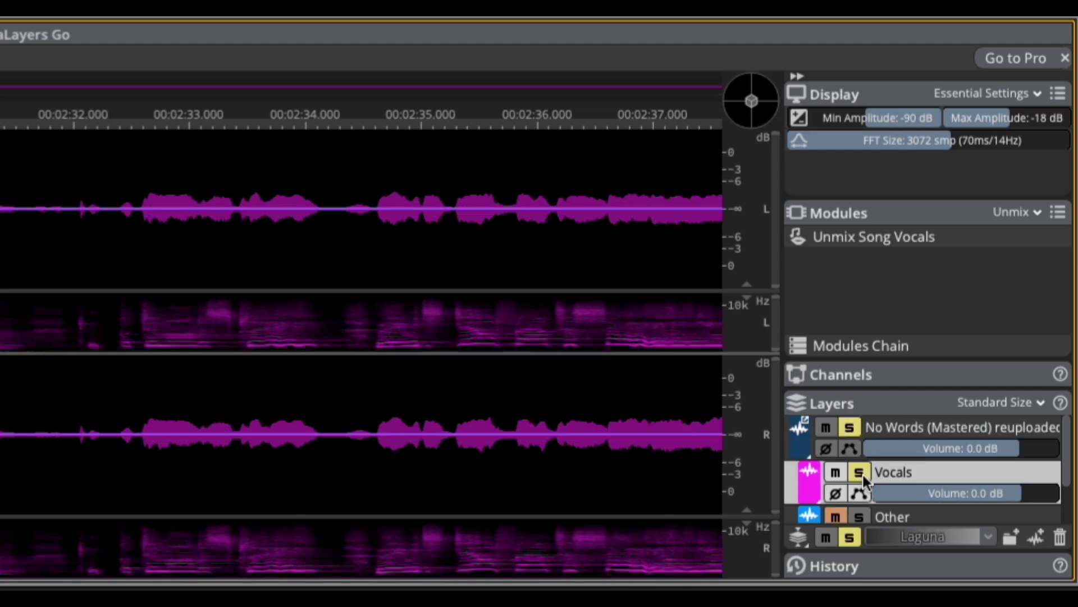
scroll(164, 397, "up", 1)
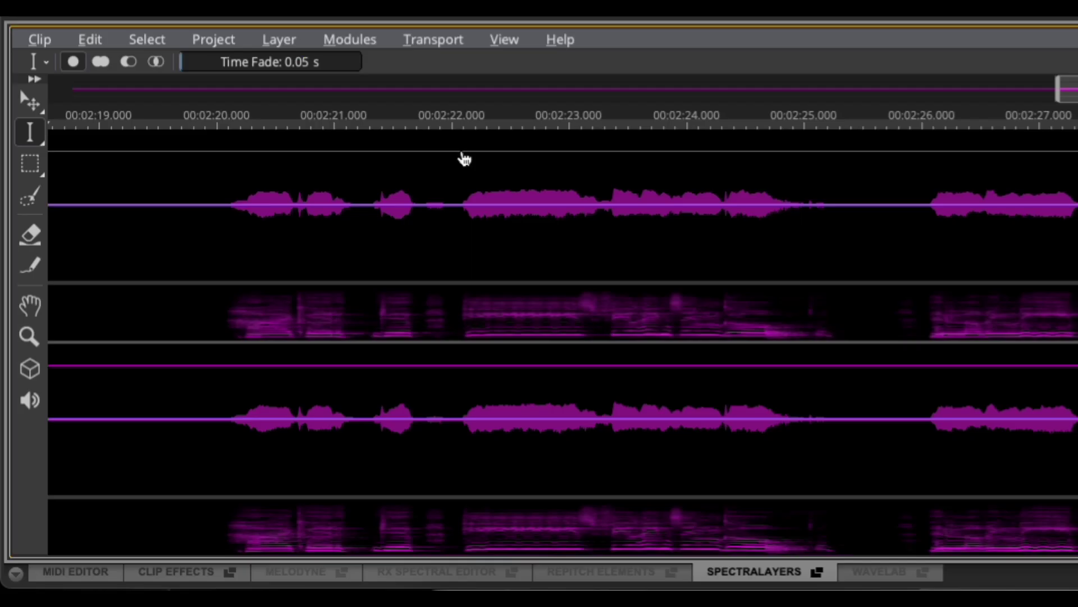
left_click(462, 150)
left_click(478, 150)
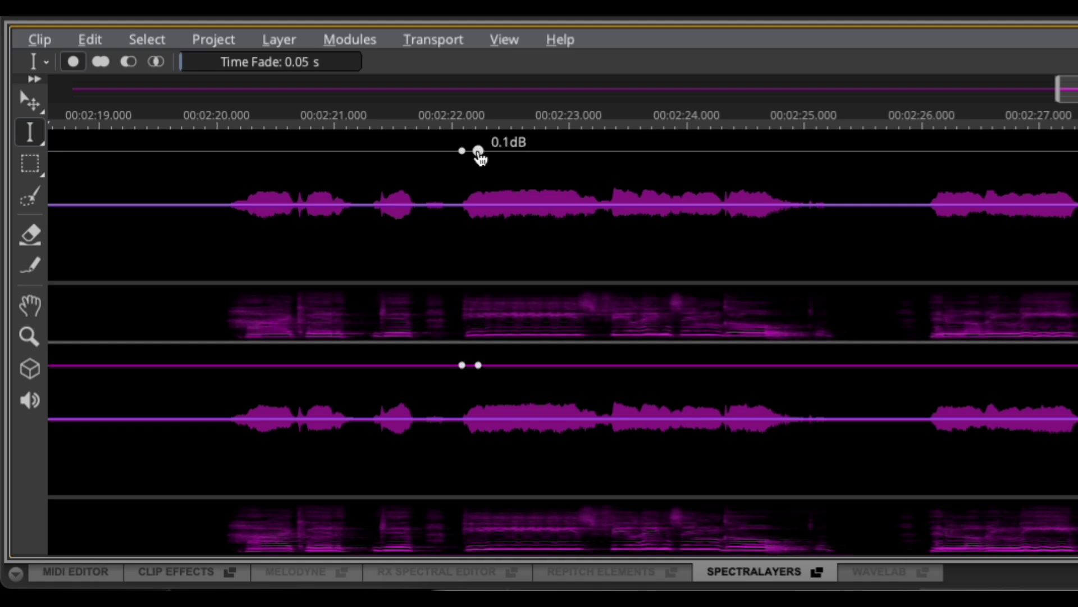
left_click(574, 151)
left_click(596, 151)
left_click_drag(479, 154, 477, 168)
left_click_drag(576, 159, 587, 157)
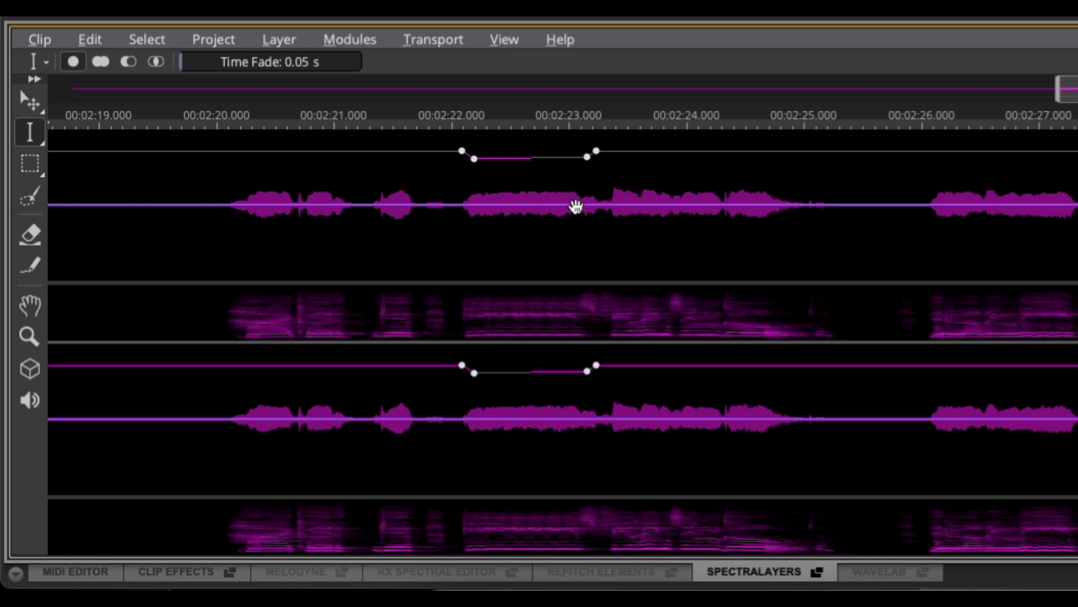
key("space")
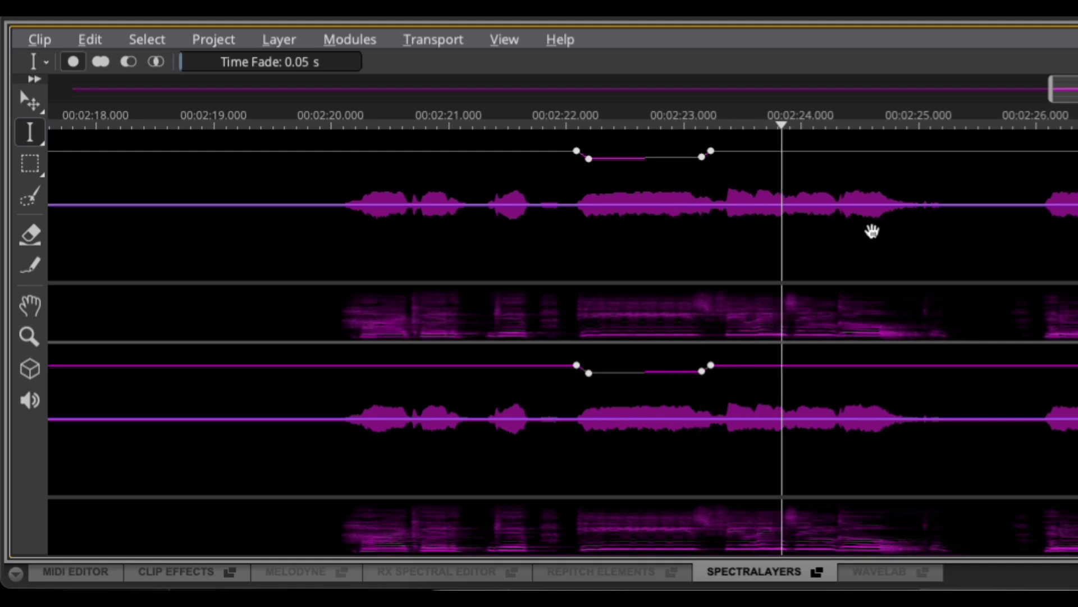
key("space")
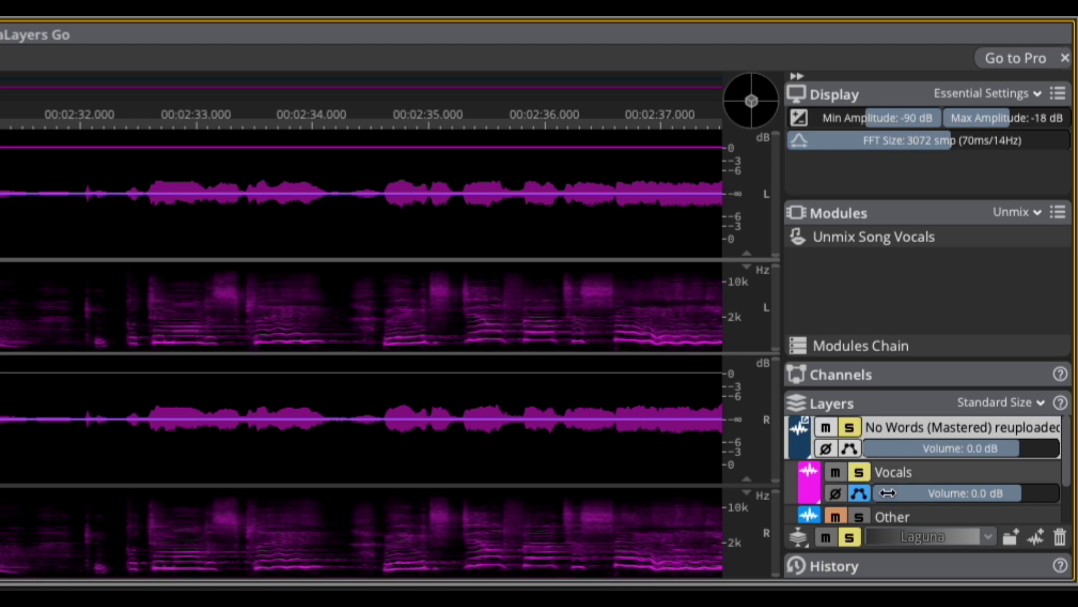
Step: Clear the solo state of the Vocals, Other and No Words (Mastered) layers
left_click(861, 472)
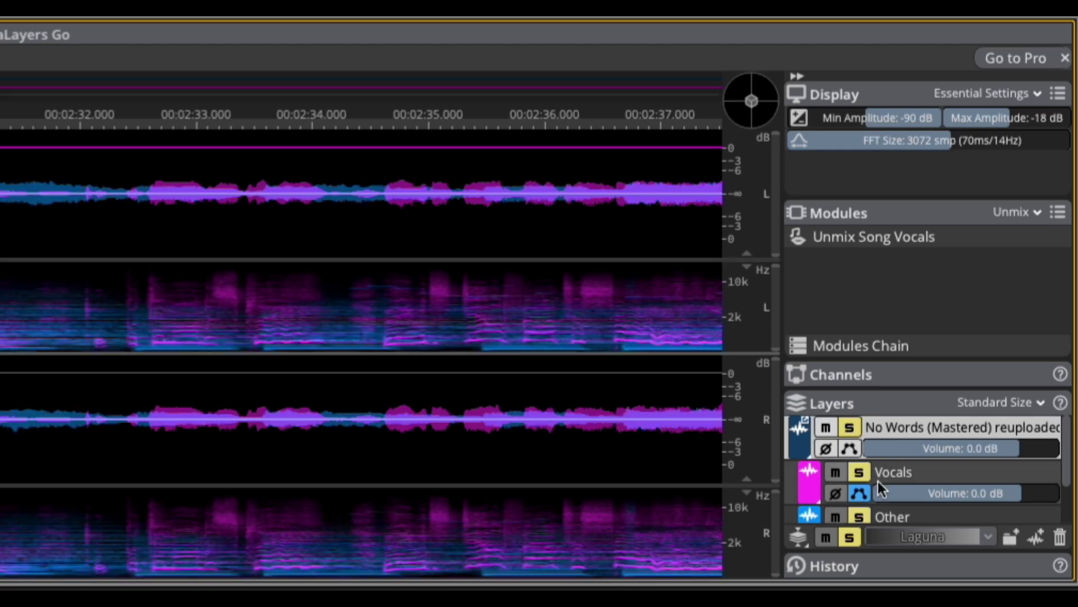
left_click(860, 515)
left_click(850, 537)
scroll(892, 474, "down", 1)
scroll(892, 474, "up", 1)
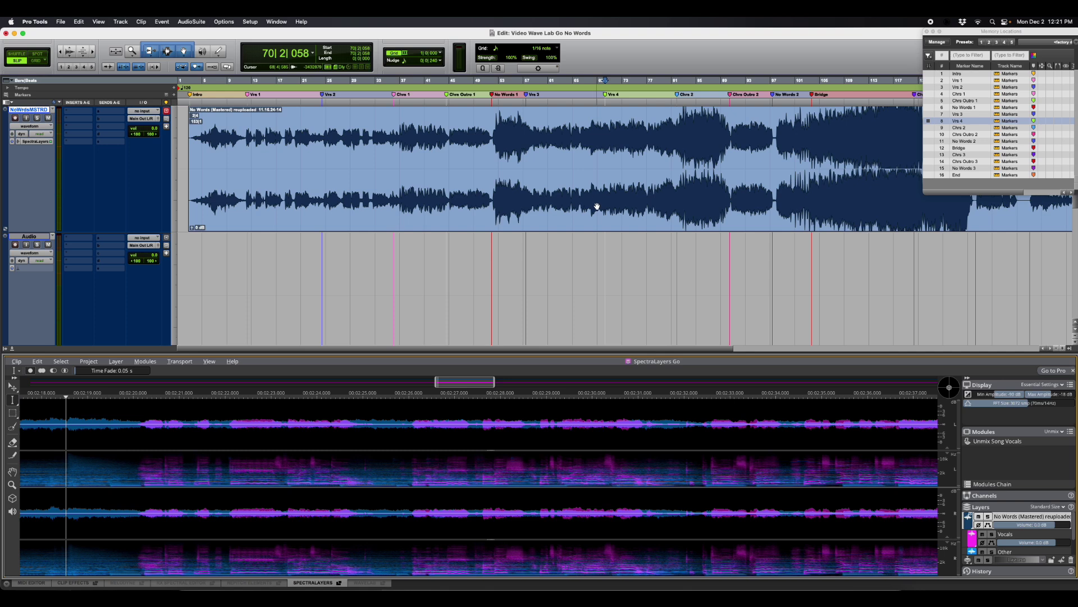
Step: Select the No Words (Mastered) clip on its track and render its SpectraLayers edits
left_click(597, 206)
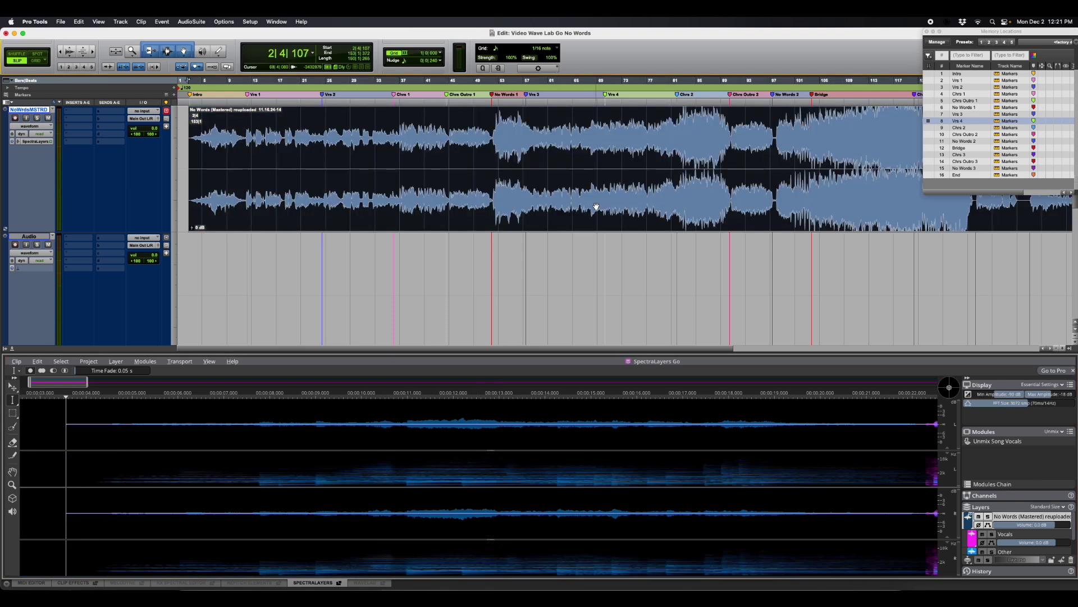
right_click(597, 206)
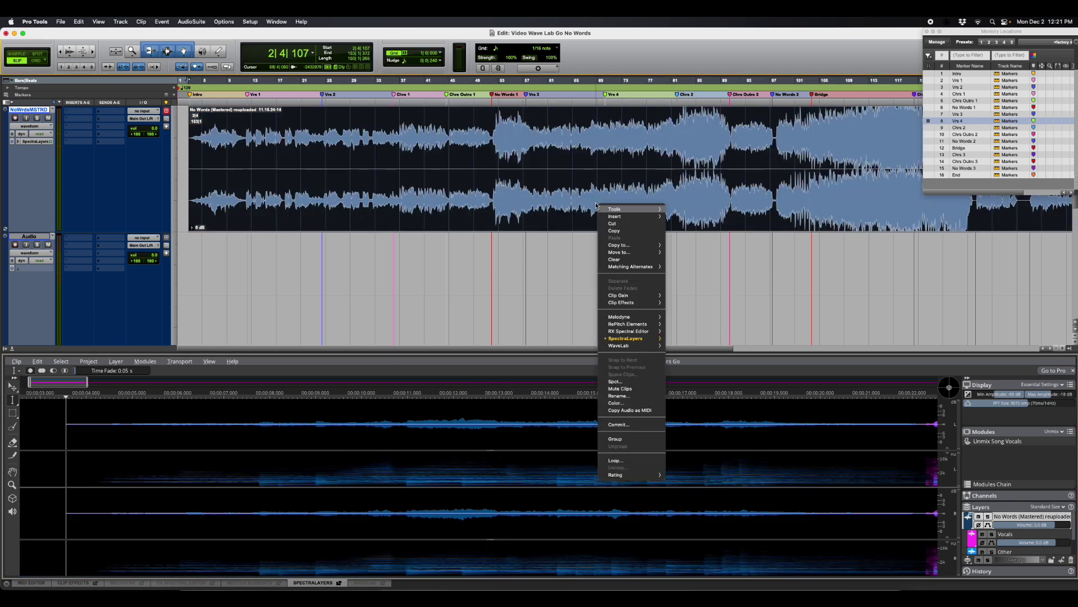
mouse_move(627, 340)
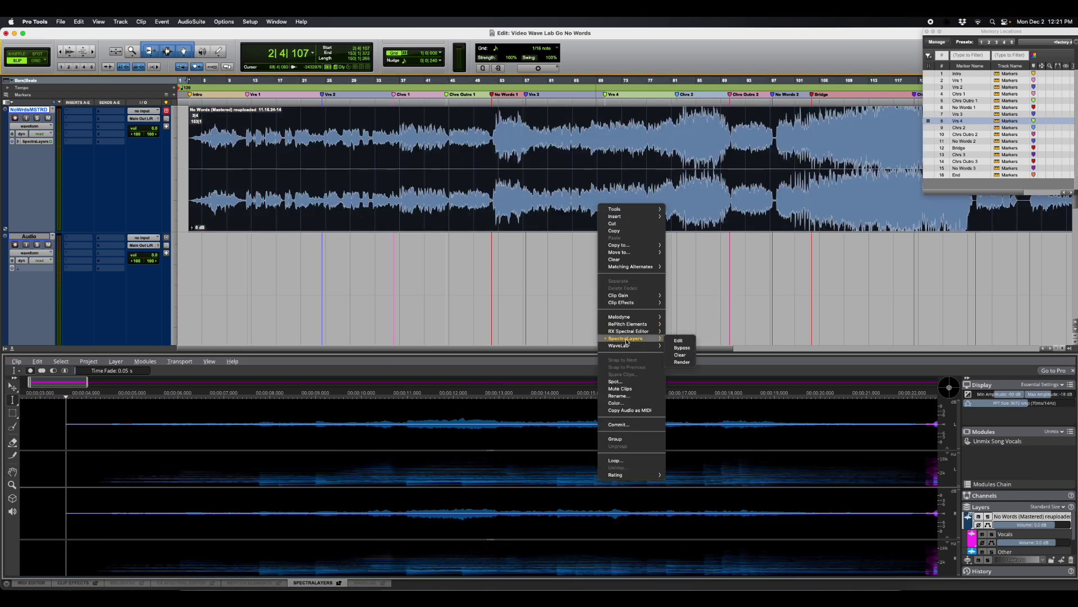
left_click(690, 362)
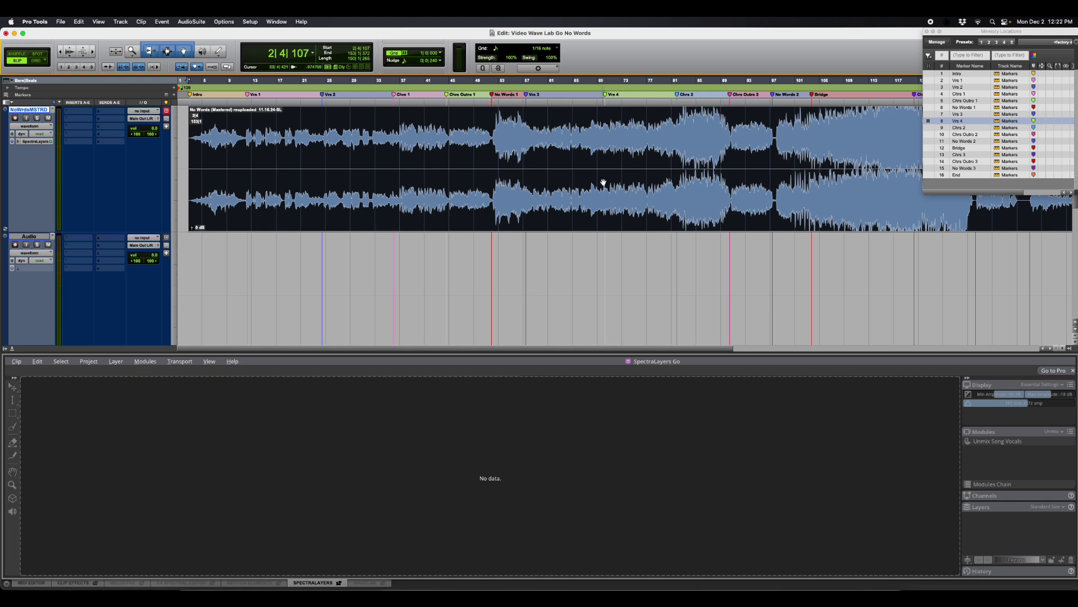
Step: Jump to the Vrs 4 memory location and play the rendered song from there
left_click(966, 121)
key("space")
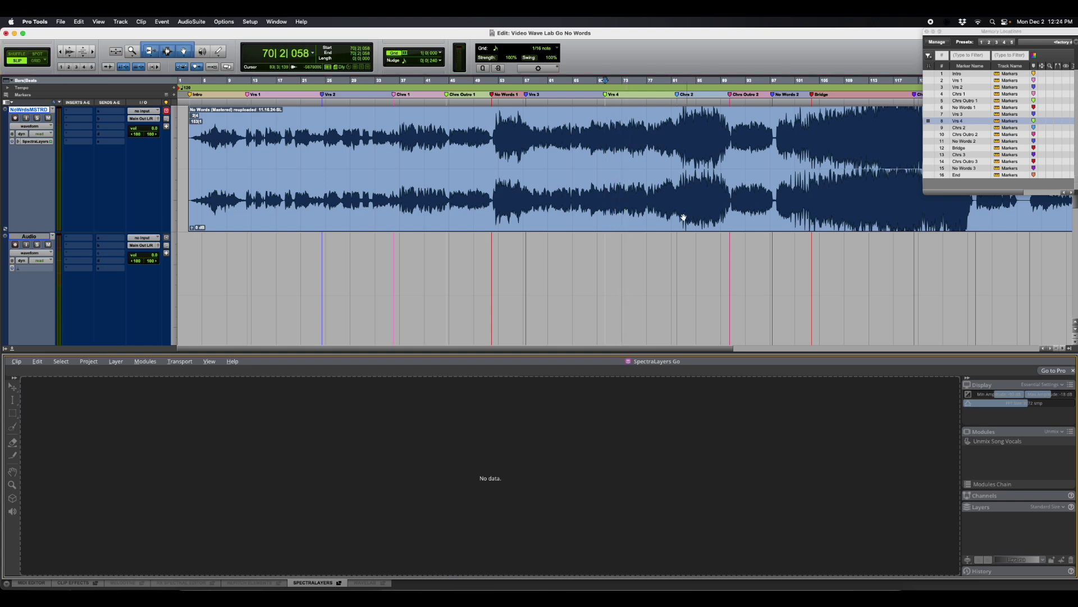
left_click(684, 217)
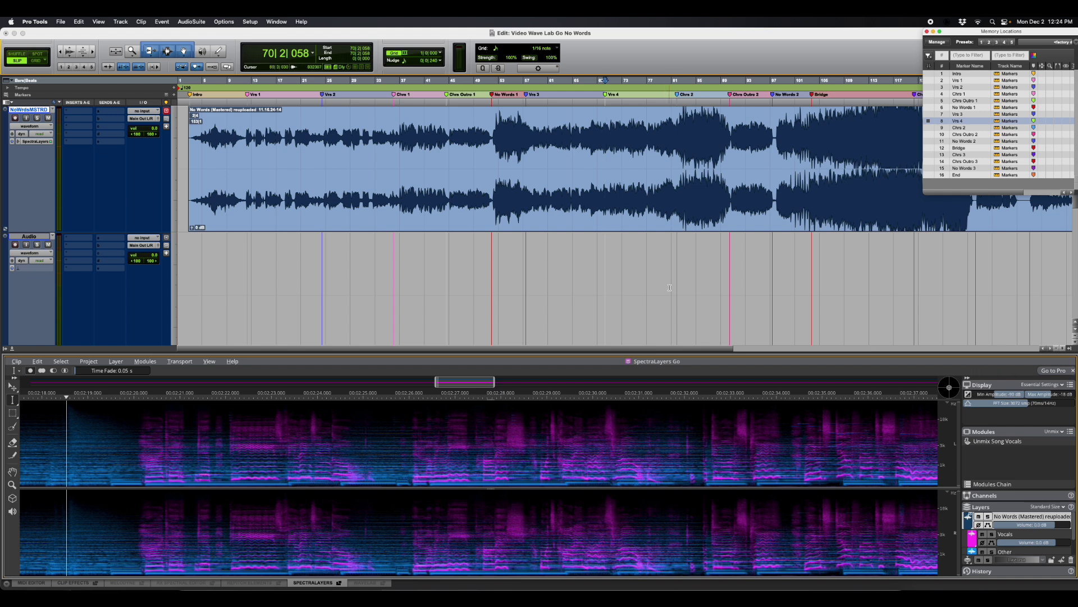
Step: Select the Vocals and Other layers together and copy them out of SpectraLayers onto the empty Audio and Vox tracks
scroll(670, 280, "down", 3)
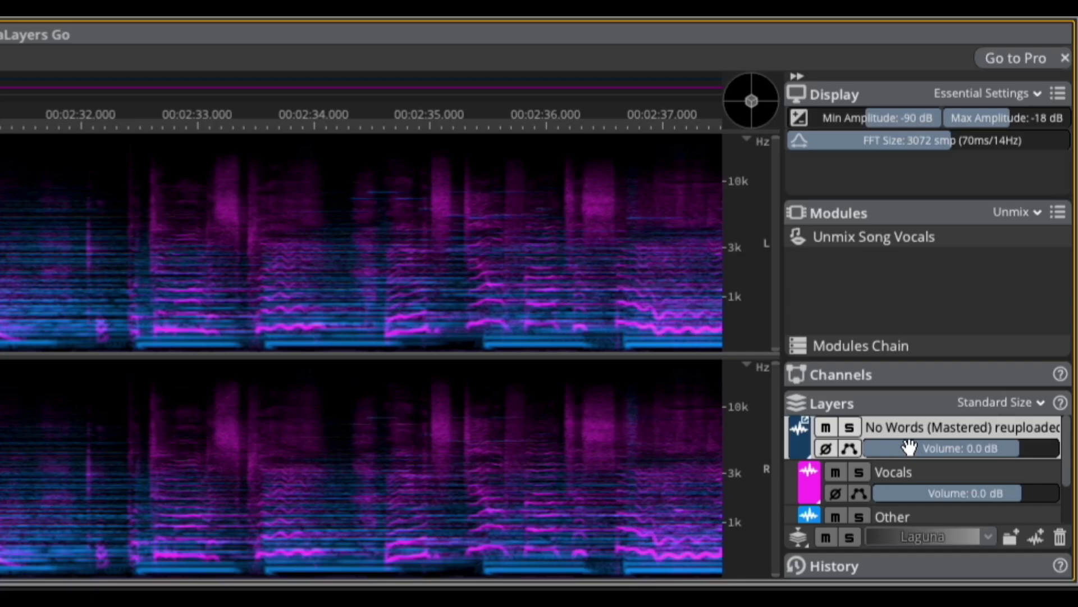
scroll(1012, 526, "down", 1)
left_click(895, 427)
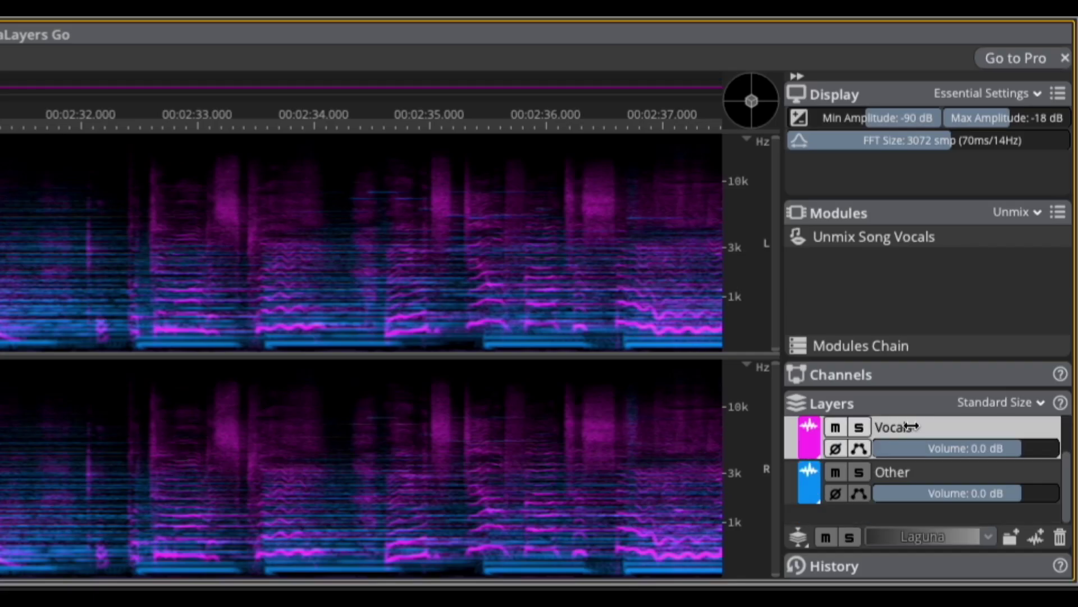
left_click(918, 469, "shift")
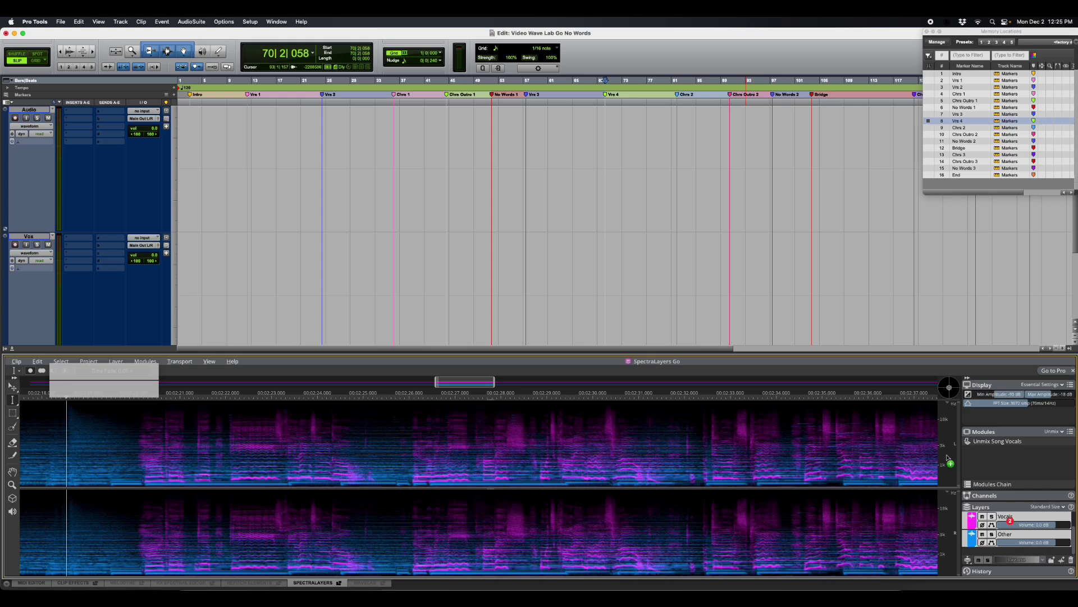
left_click_drag(895, 426, 214, 0)
left_click_drag(734, 262, 188, 213)
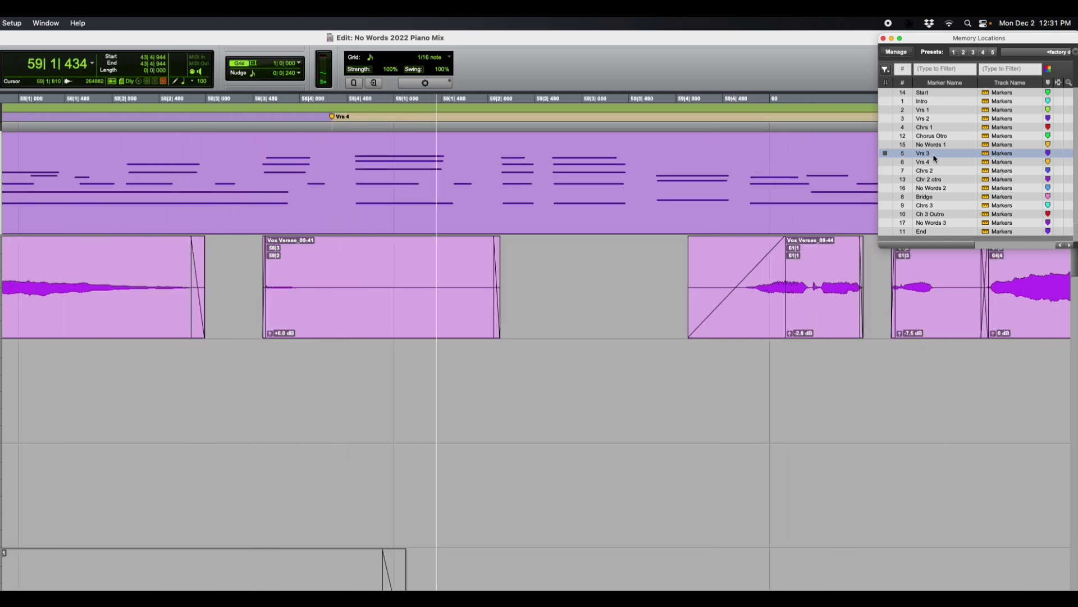
Step: In the No Words 2022 Piano Mix session, stop playback and place the edit cursor on the Vox Verses track at 59|3|579
key("space")
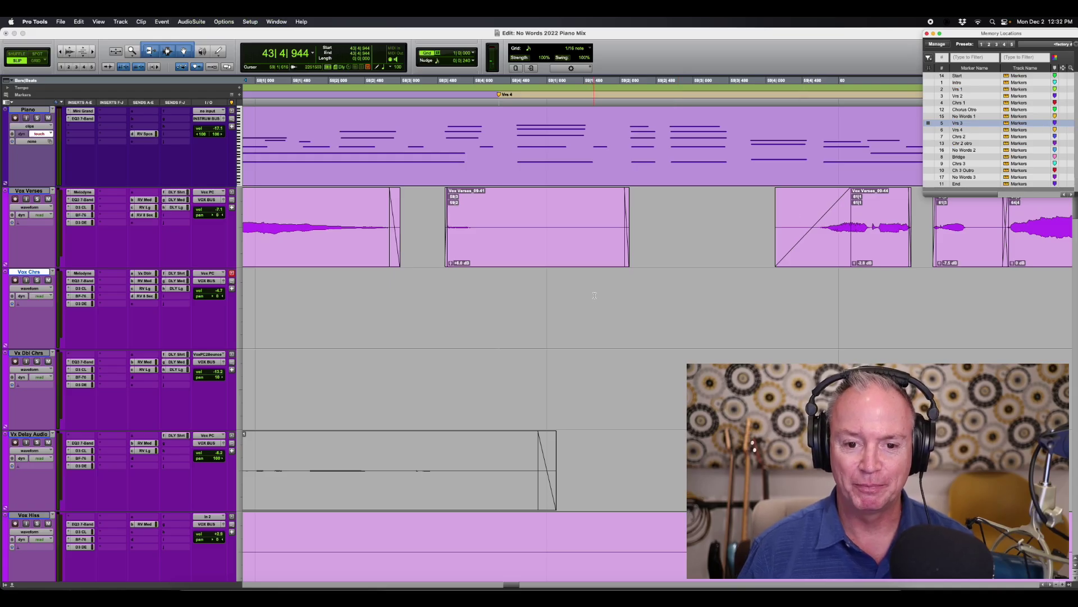
left_click(594, 294)
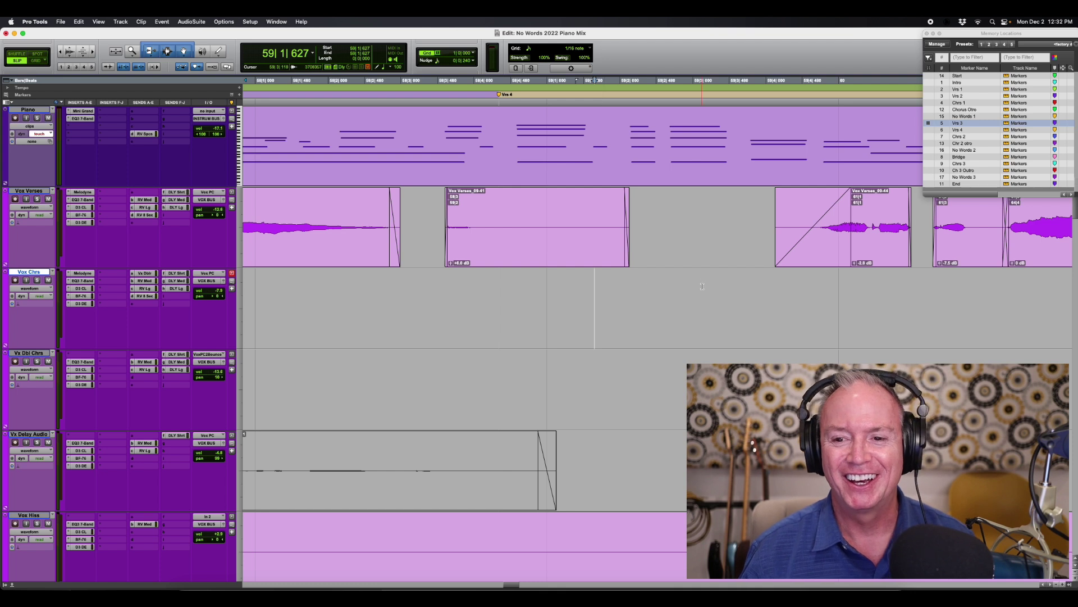
scroll(751, 293, "right", 10)
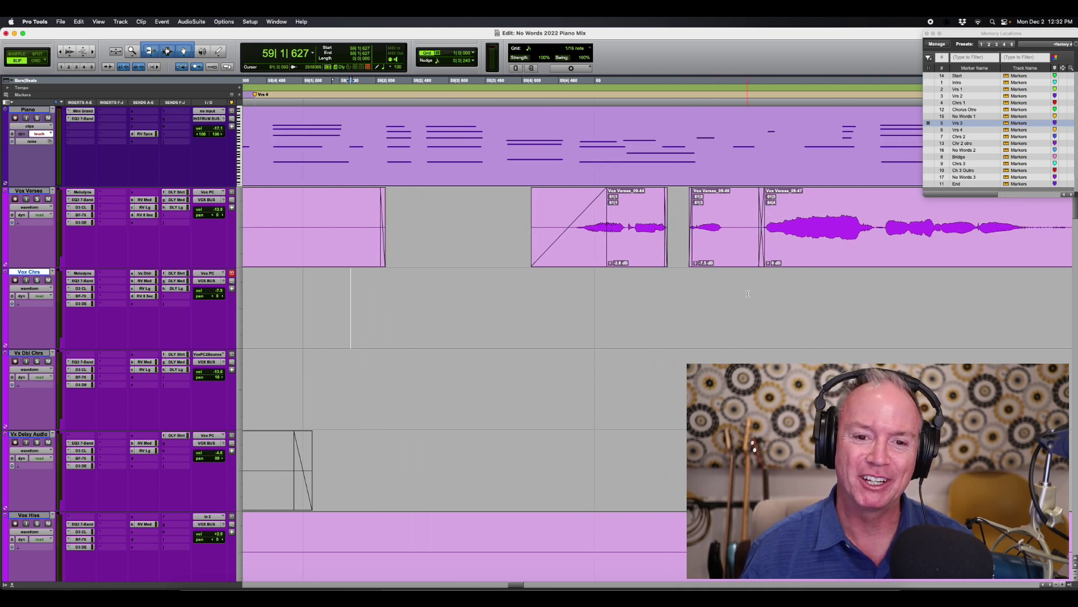
scroll(695, 292, "right", 6)
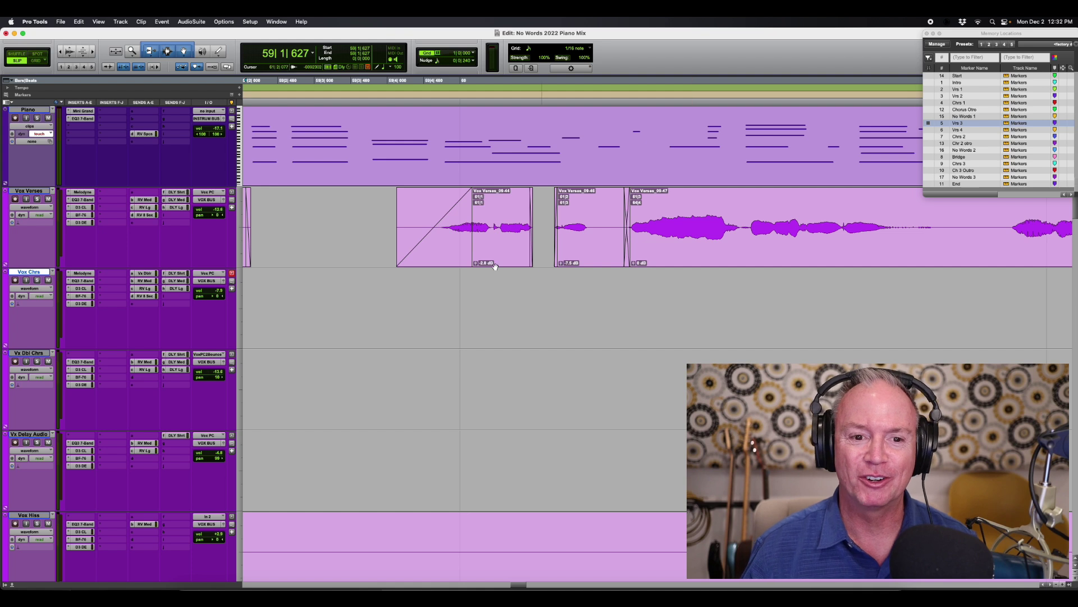
left_click(358, 219)
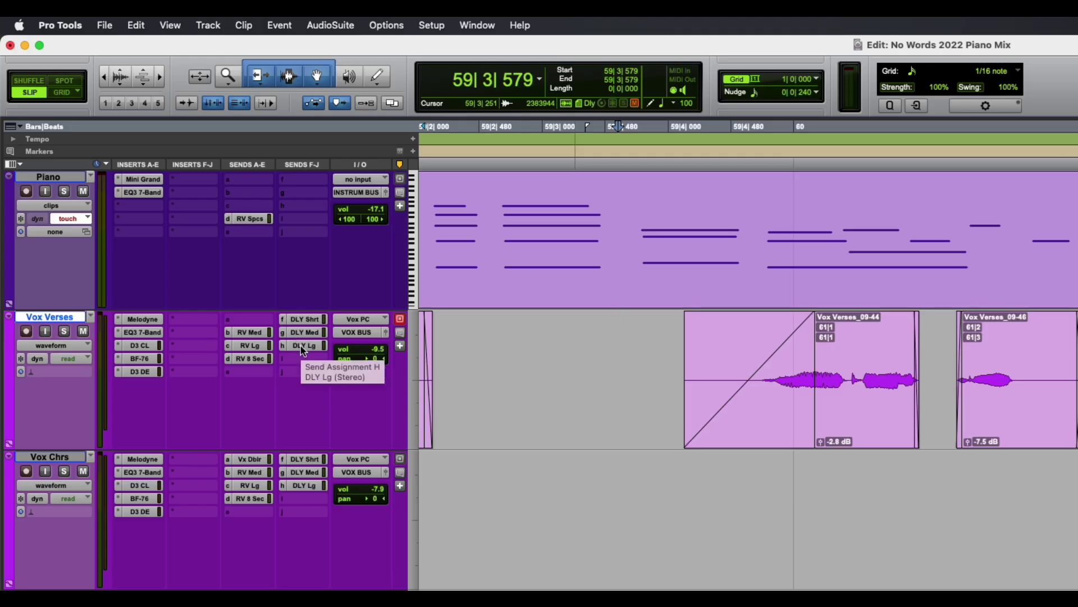
Step: Mute the Vox Verses sends DLY Shrt, DLY Med, DLY Lg, RV Med, RV Lg and RV 8 Sec, and audition the dry vocal
left_click_drag(302, 351, 302, 318)
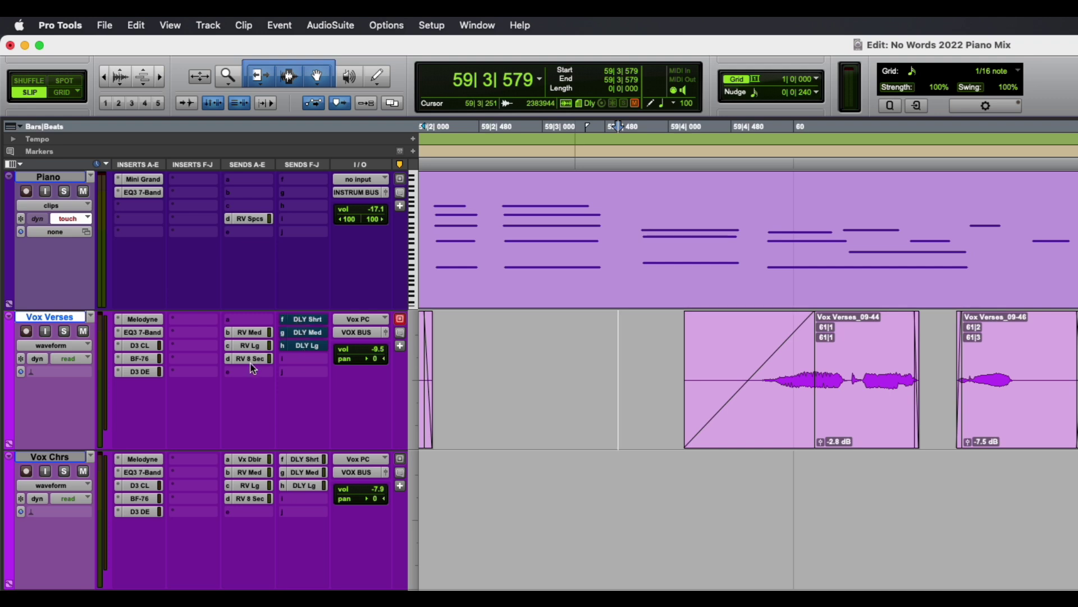
left_click_drag(254, 362, 255, 335)
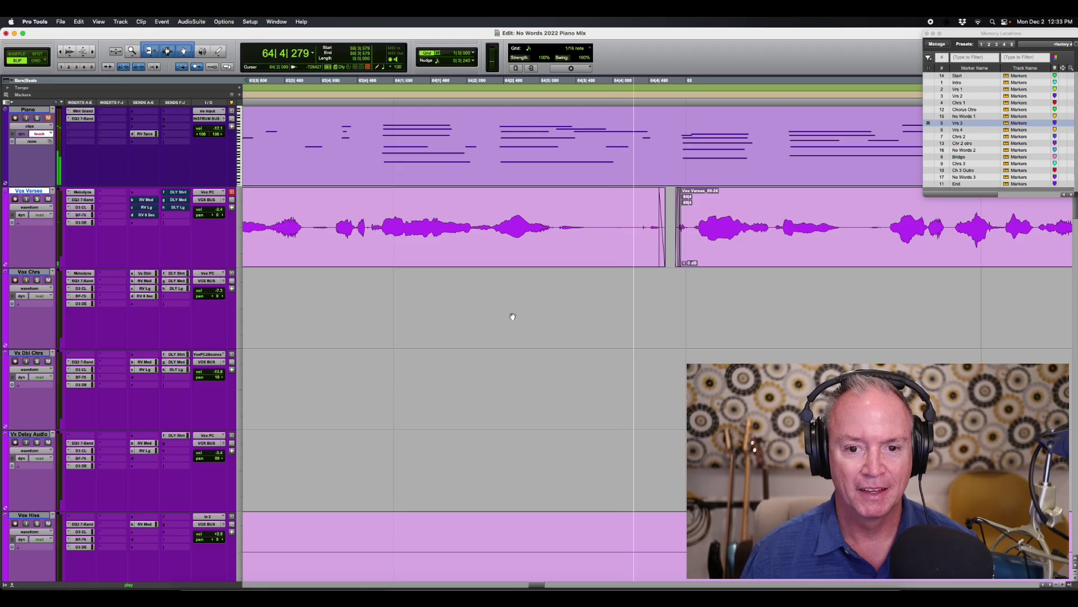
key("space")
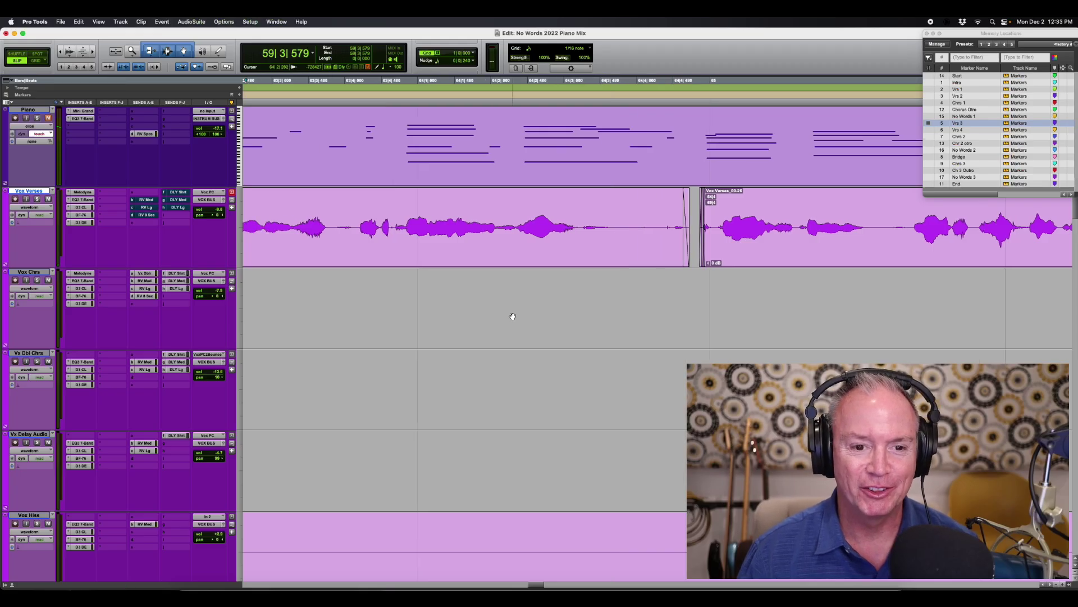
Step: Audition the Vox Verses phrase around bar 63 from several start points to find where it begins
scroll(512, 314, "left", 3)
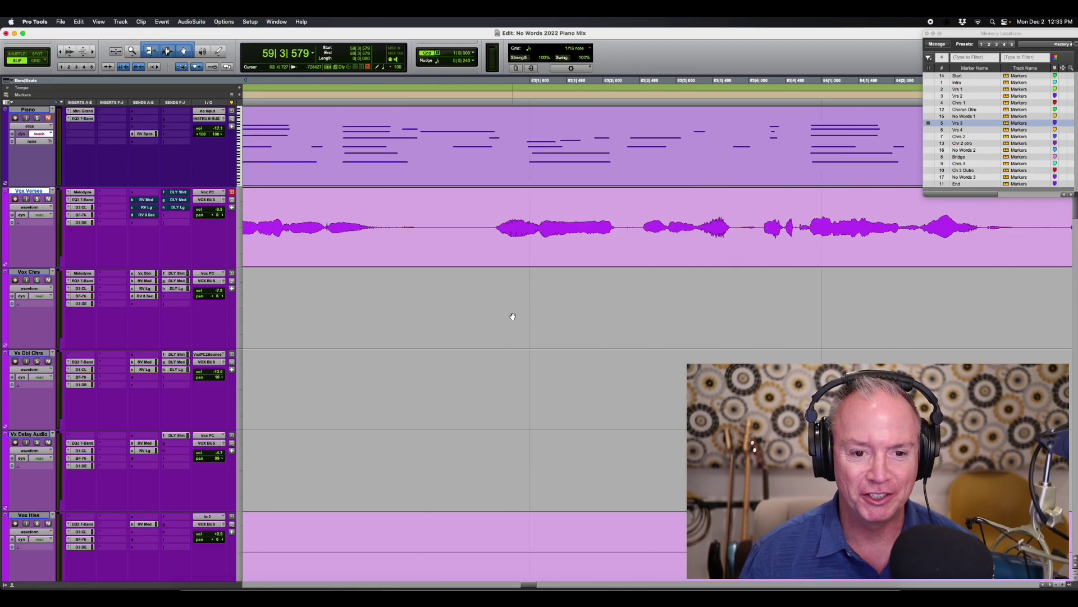
left_click(489, 292)
key("space")
key("space")
left_click(480, 291)
key("space")
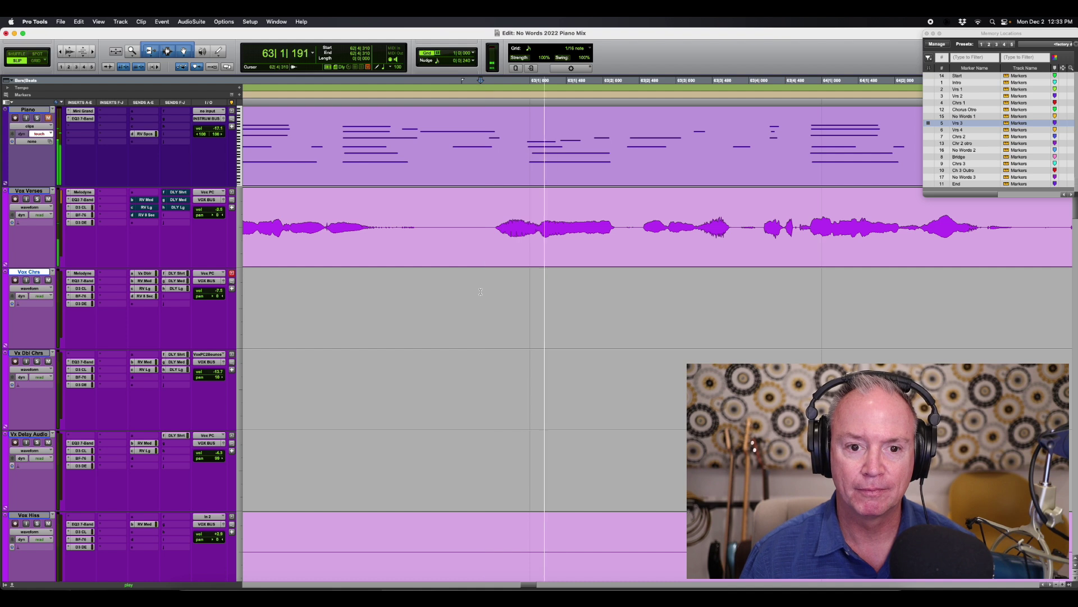
key("space")
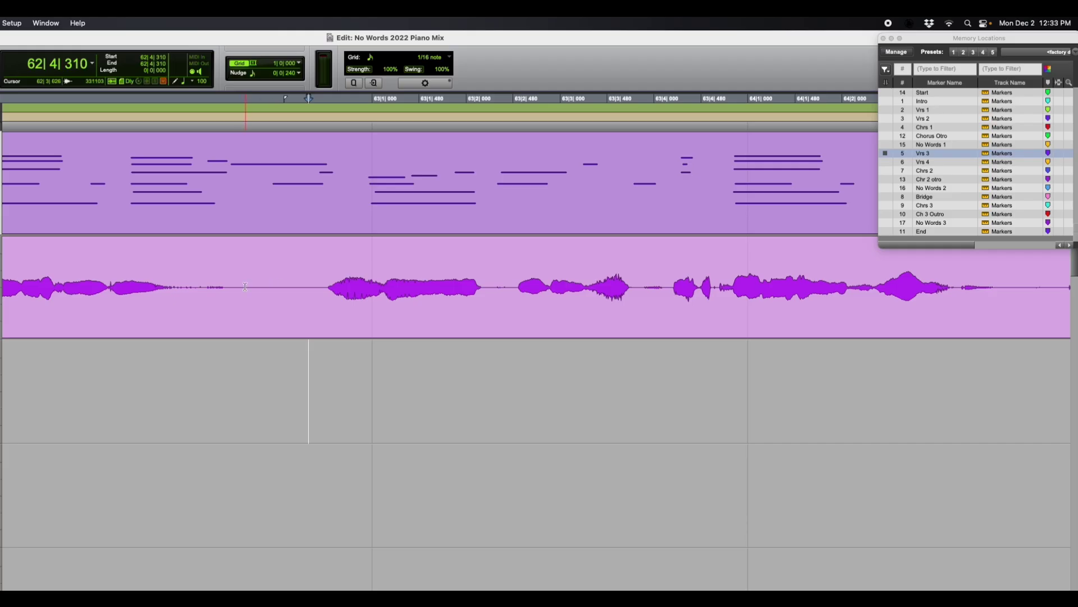
left_click(245, 286)
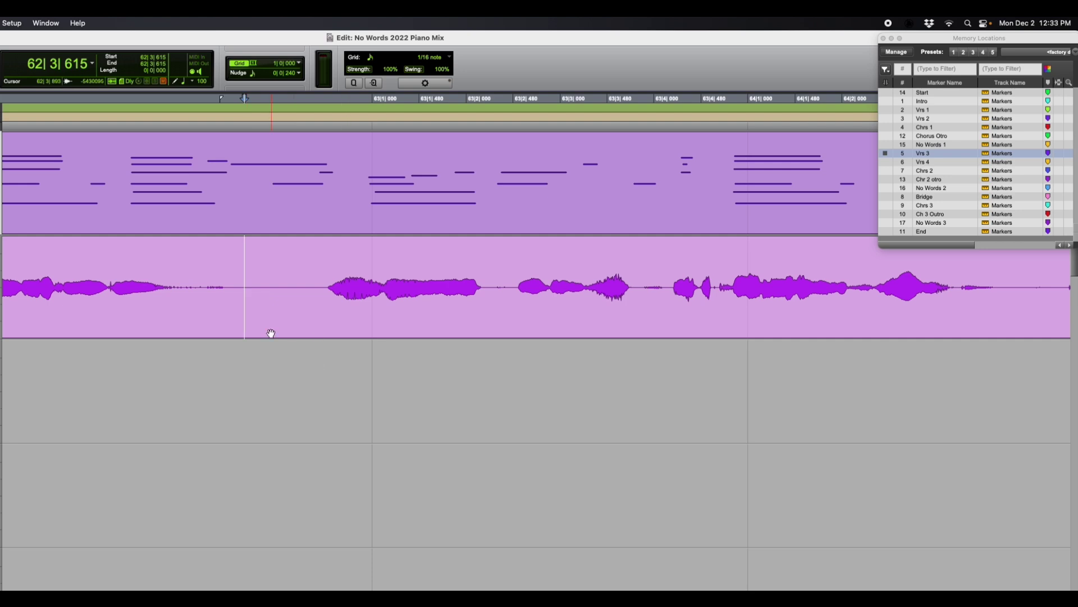
left_click(238, 287)
key("space")
key("space")
Step: Separate the Vox Verses clip at 62|3|765 and 63|3|746, and select the phrase between the two cuts
left_click(258, 286)
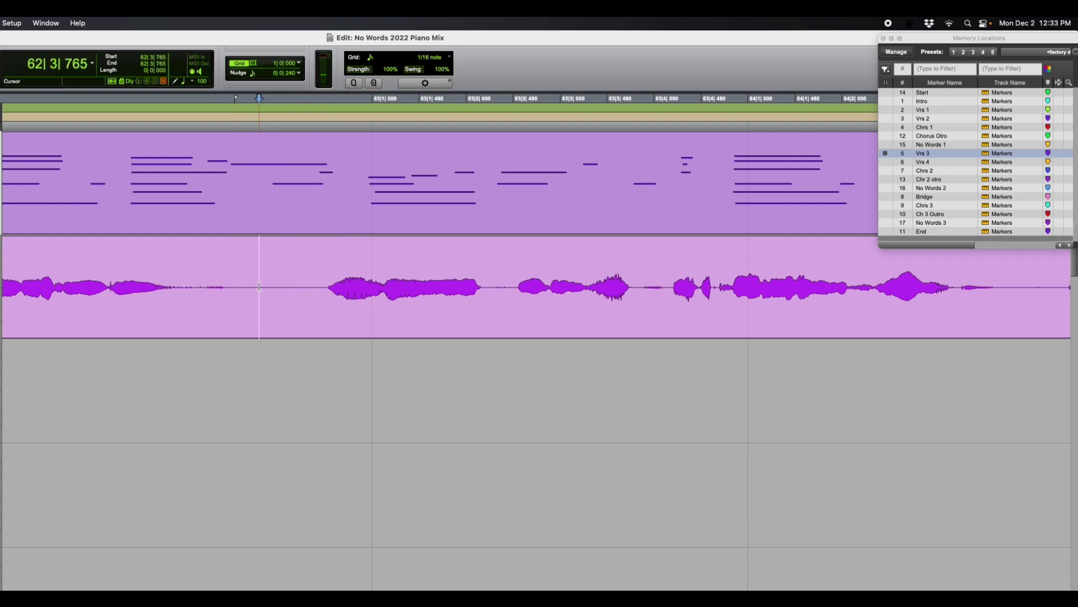
key("super+e")
key("space")
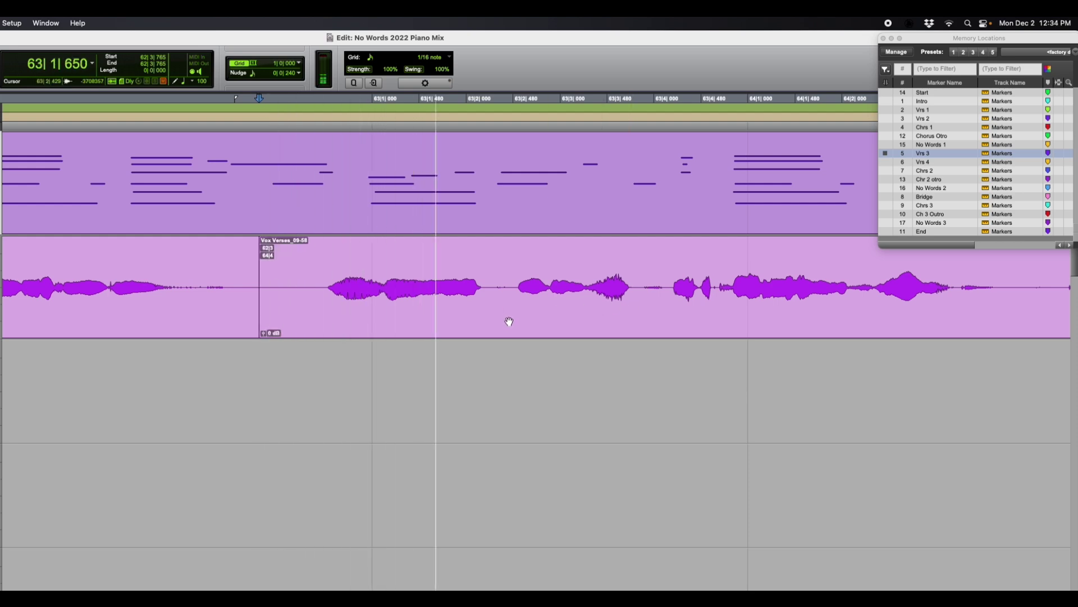
key("space")
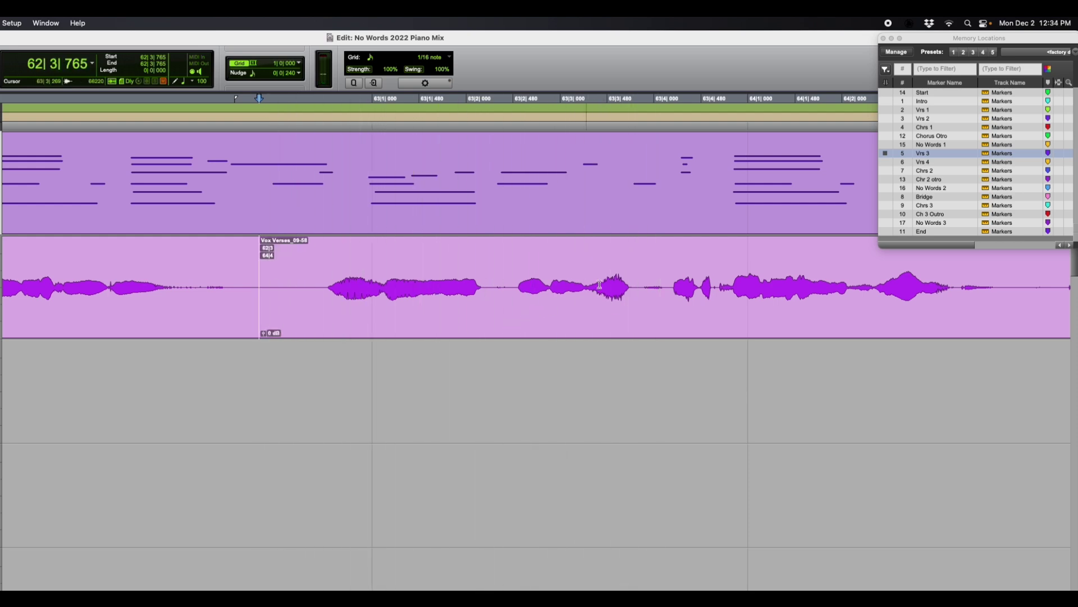
left_click(633, 286)
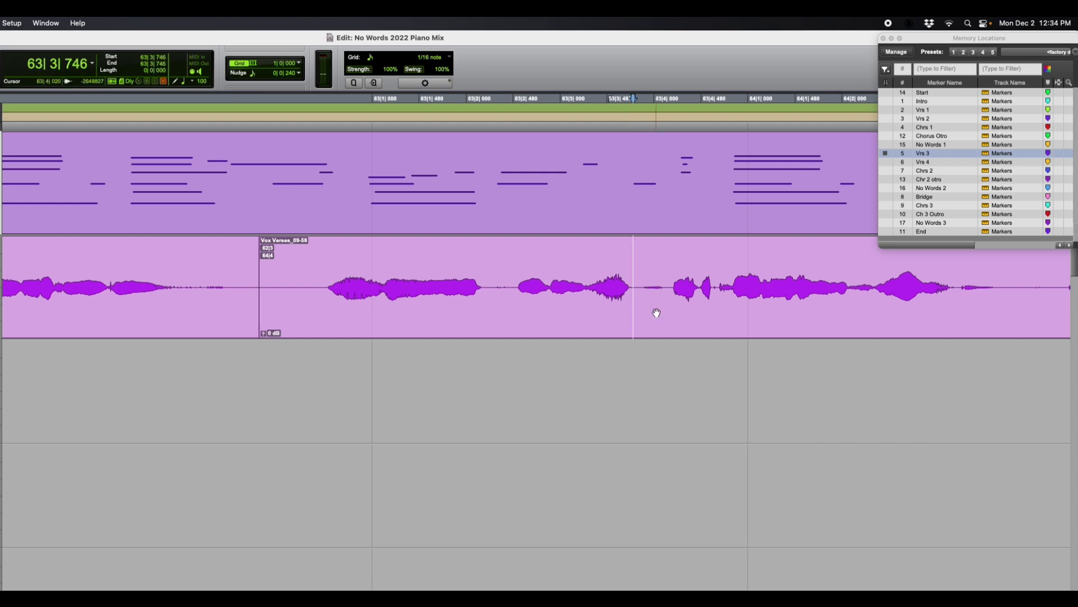
key("super+e")
left_click(505, 310)
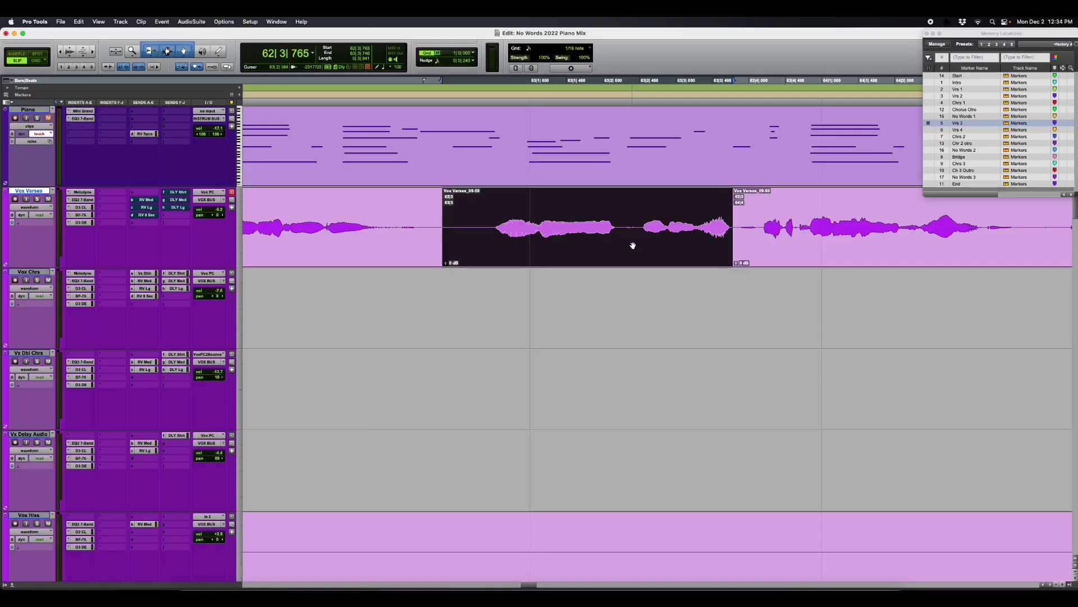
Step: Open the selected Vox Verses phrase for editing in SpectraLayers and audition it
right_click(633, 245)
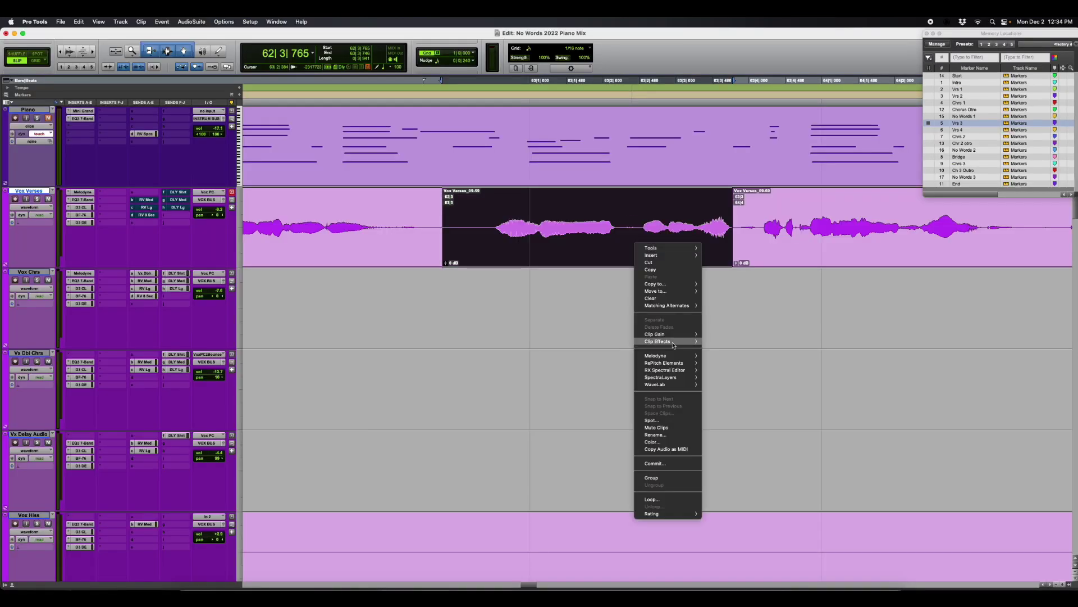
mouse_move(666, 380)
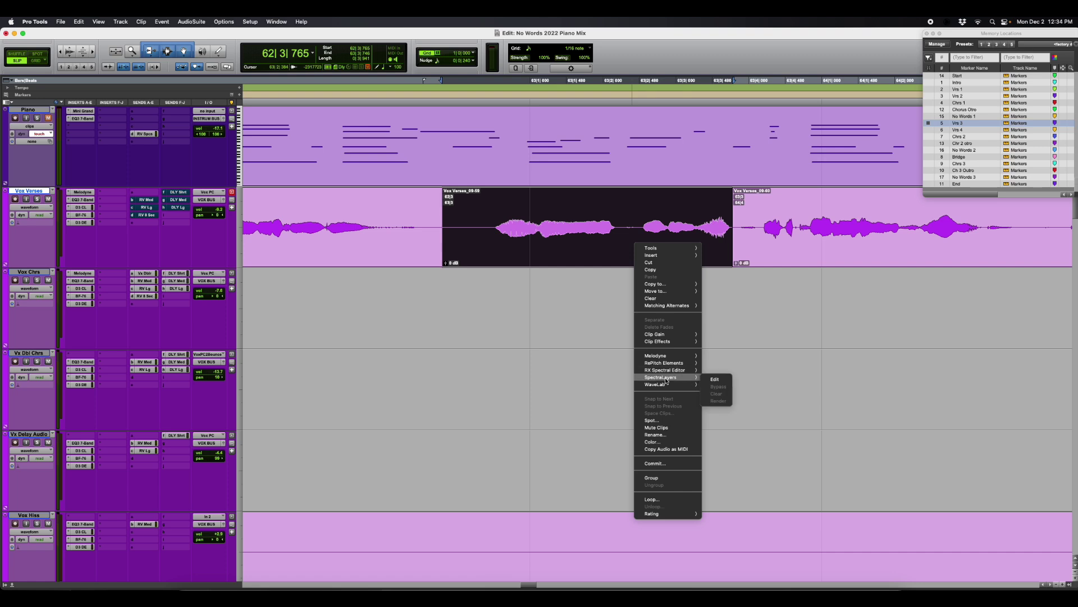
left_click(723, 380)
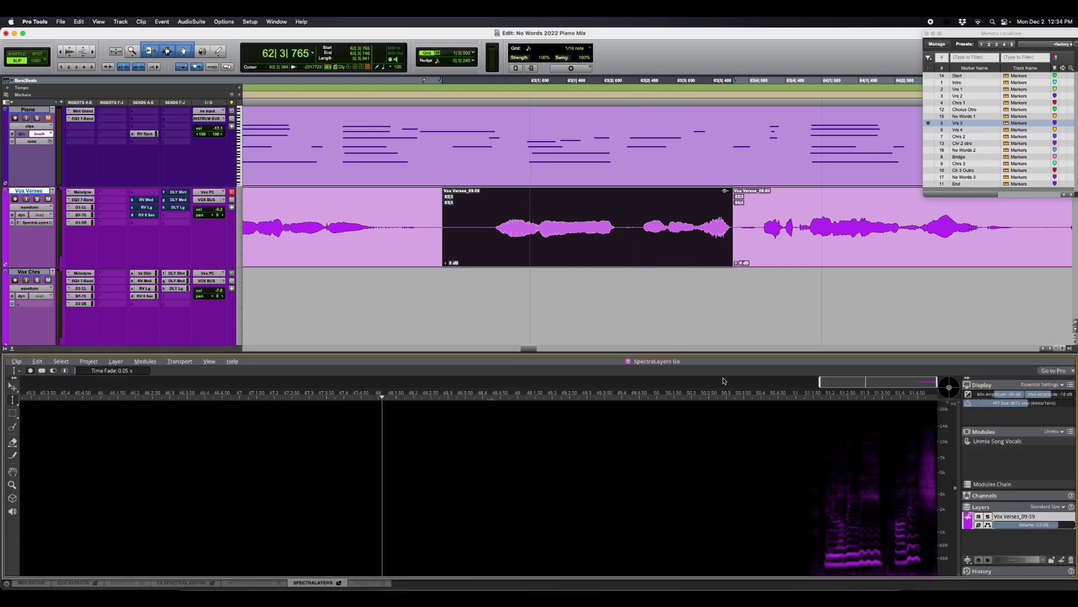
left_click_drag(820, 381, 918, 382)
key("space")
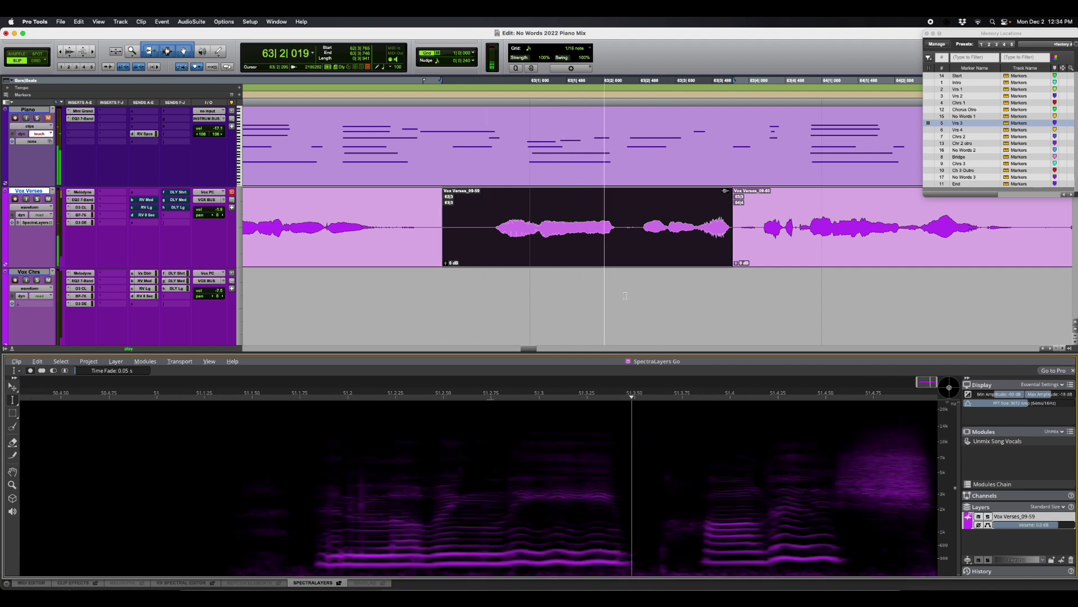
key("space")
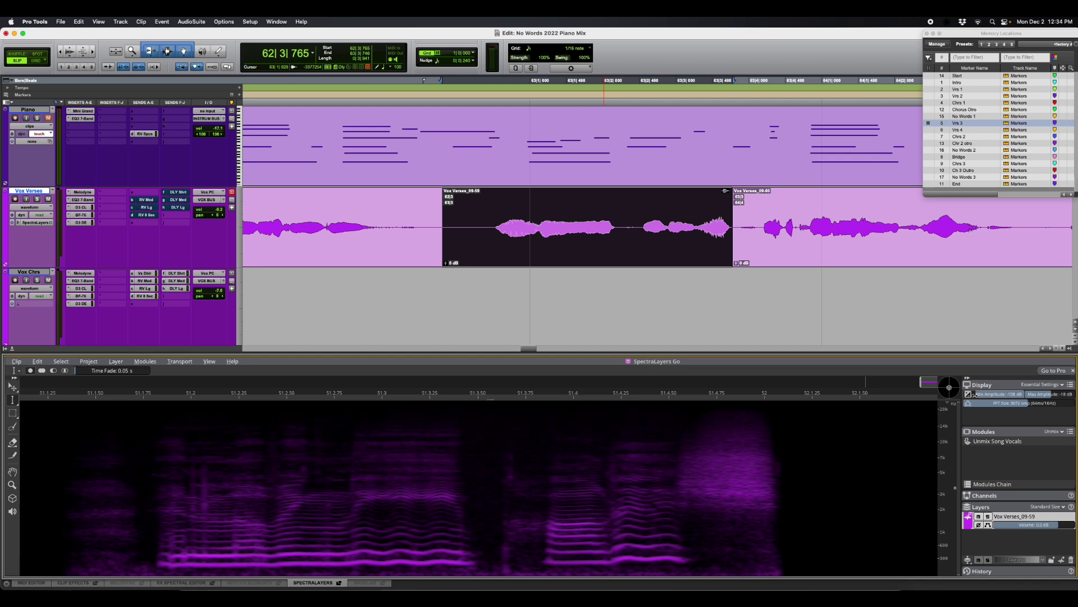
scroll(696, 493, "left", 5)
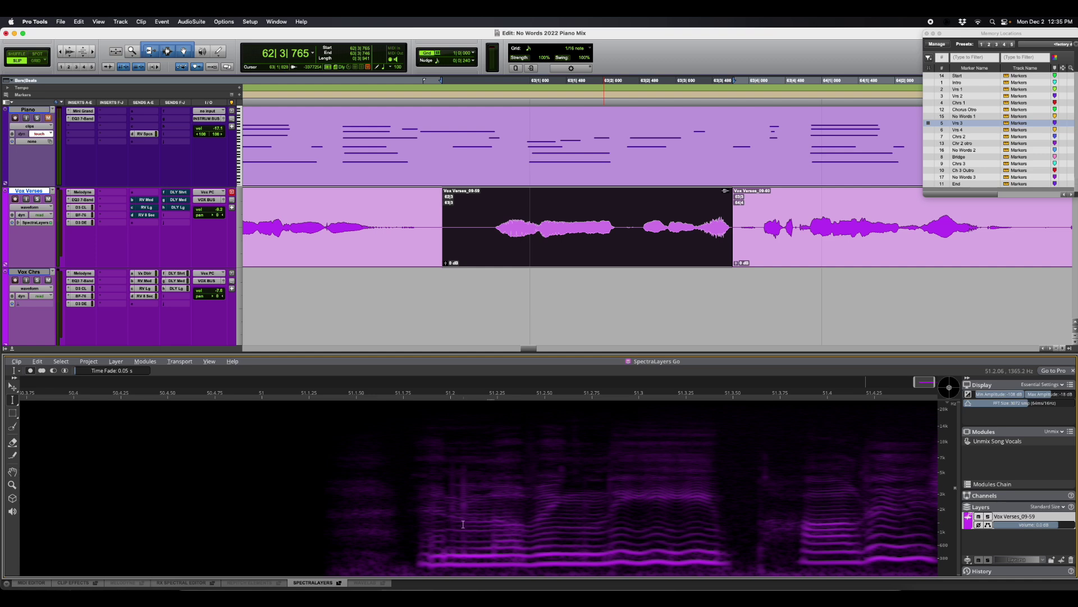
Step: Try erasing the vertical noise streak near 51.2 with the 31-pixel round Eraser brush, and audition the phrase
left_click(12, 444)
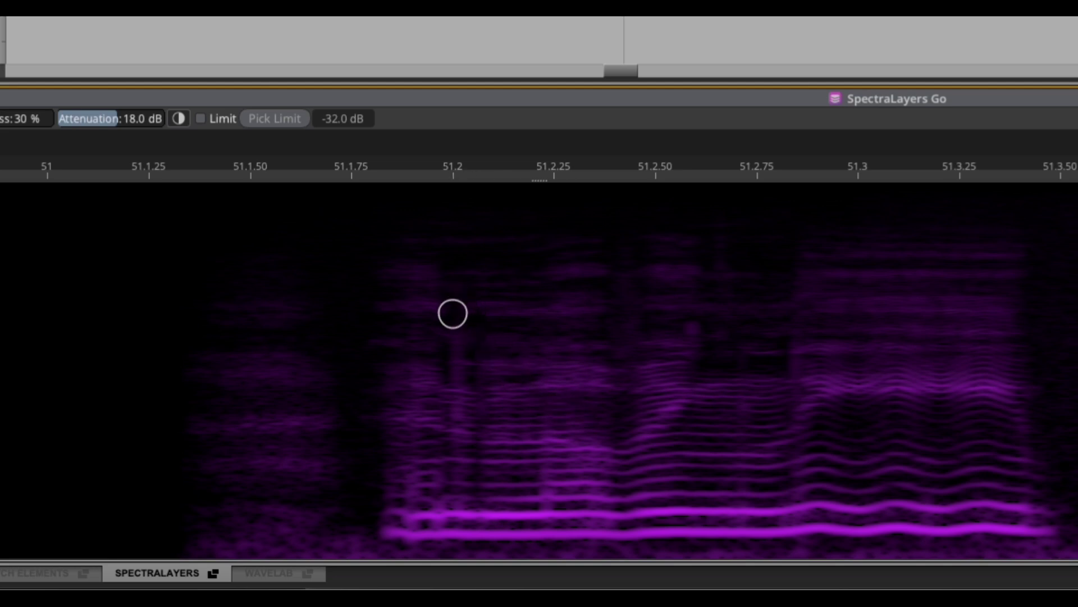
left_click_drag(453, 324, 455, 494)
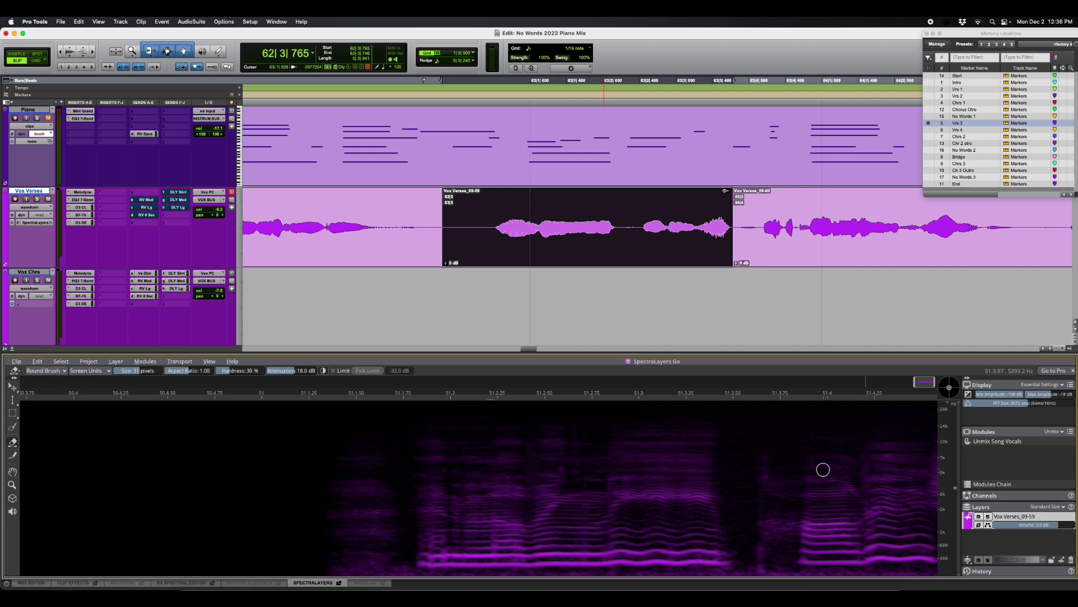
key("space")
key("space")
key("space")
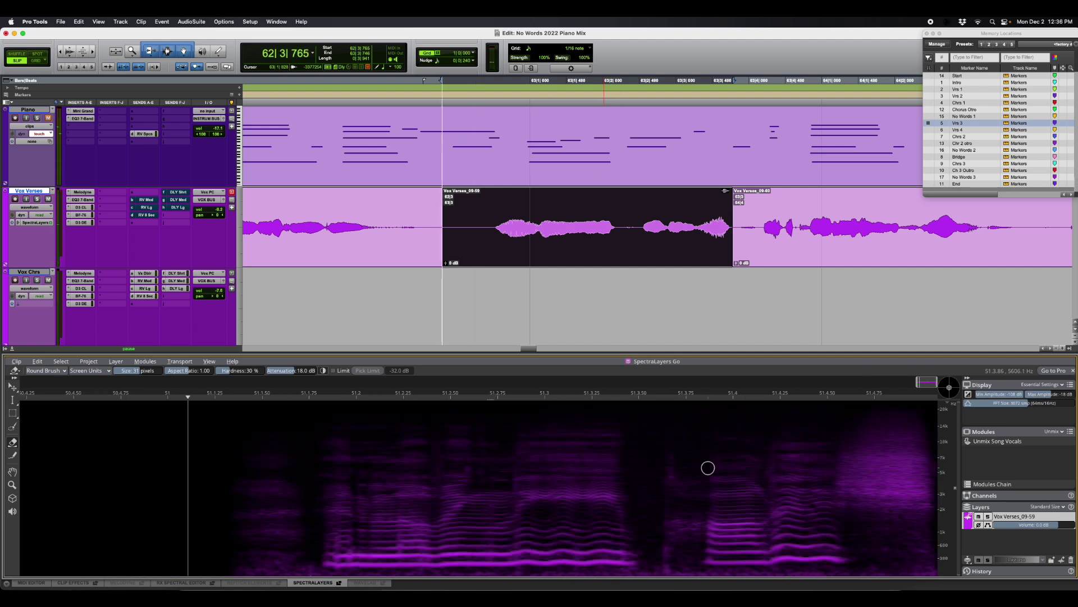
key("space")
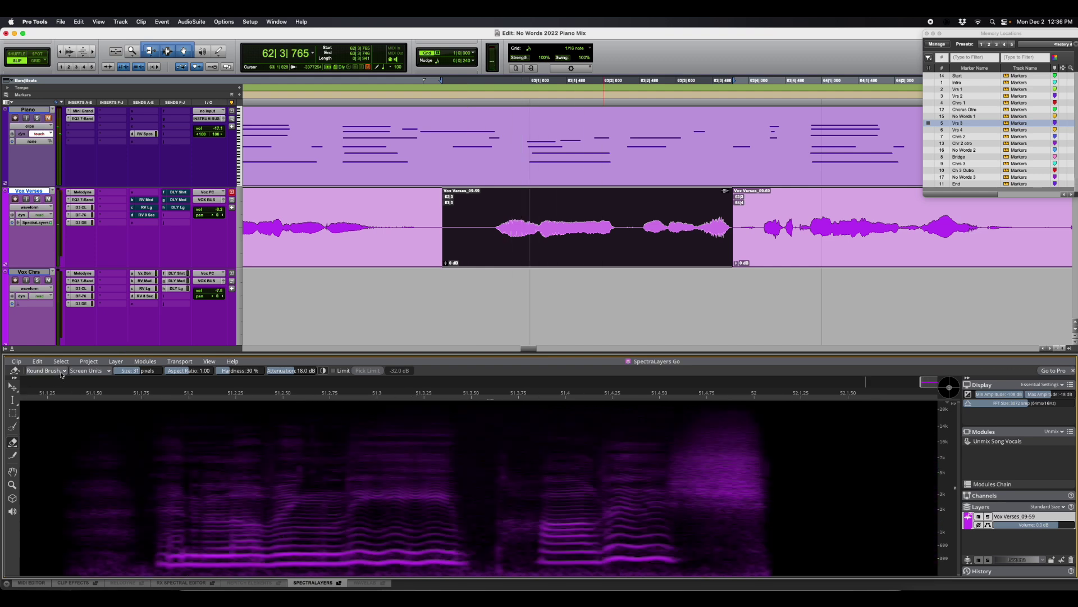
Step: Undo the last two eraser edits in SpectraLayers
left_click(38, 362)
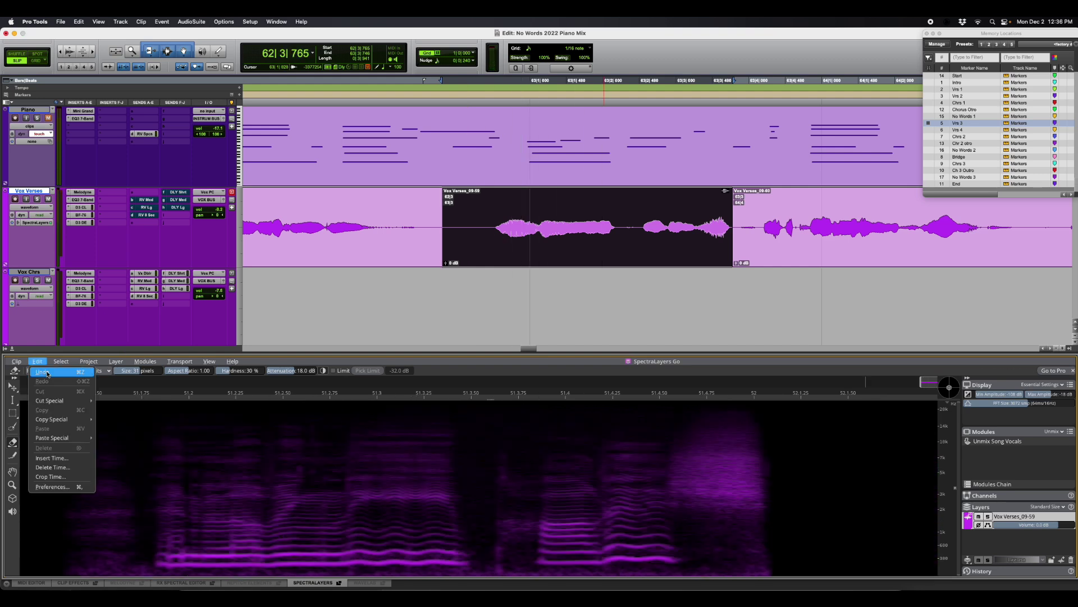
left_click(47, 373)
left_click(38, 362)
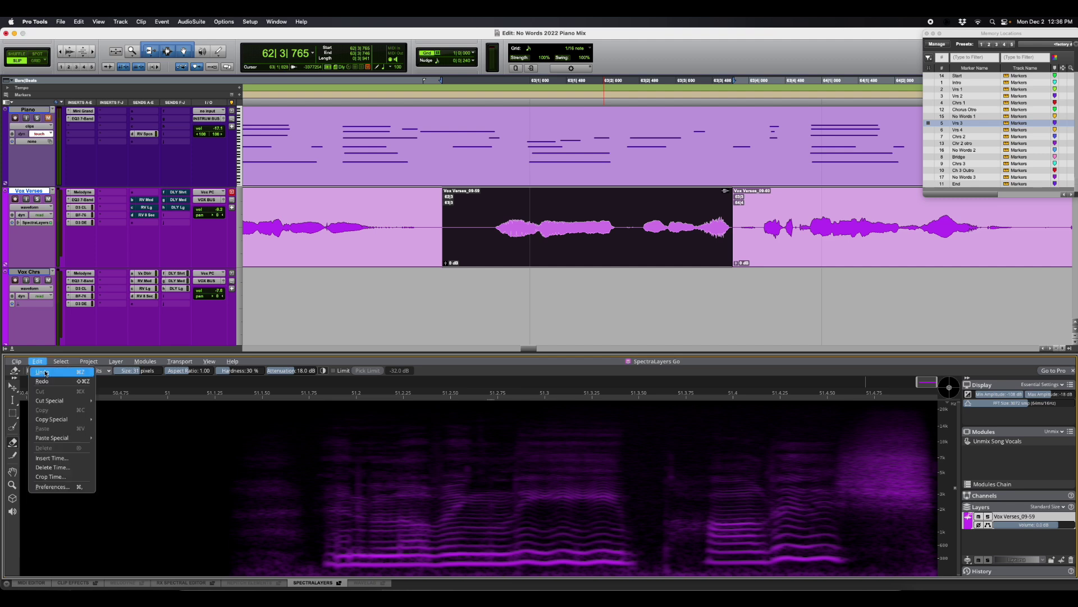
left_click(45, 371)
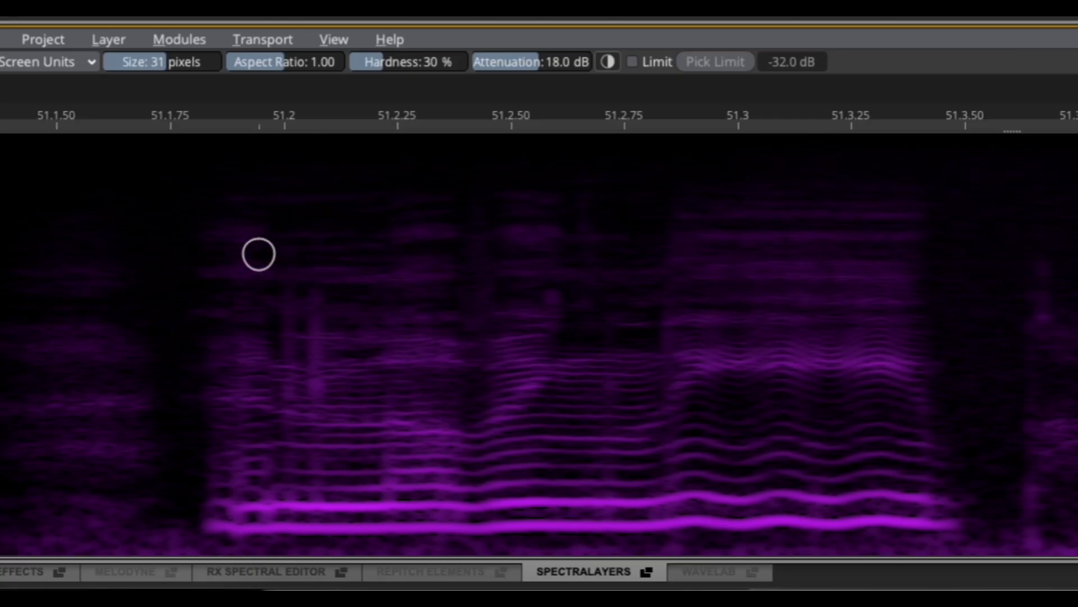
Step: Set the eraser size to 19 pixels, erase the vertical noise streaks around 51.2, and audition the phrase
right_click(178, 450)
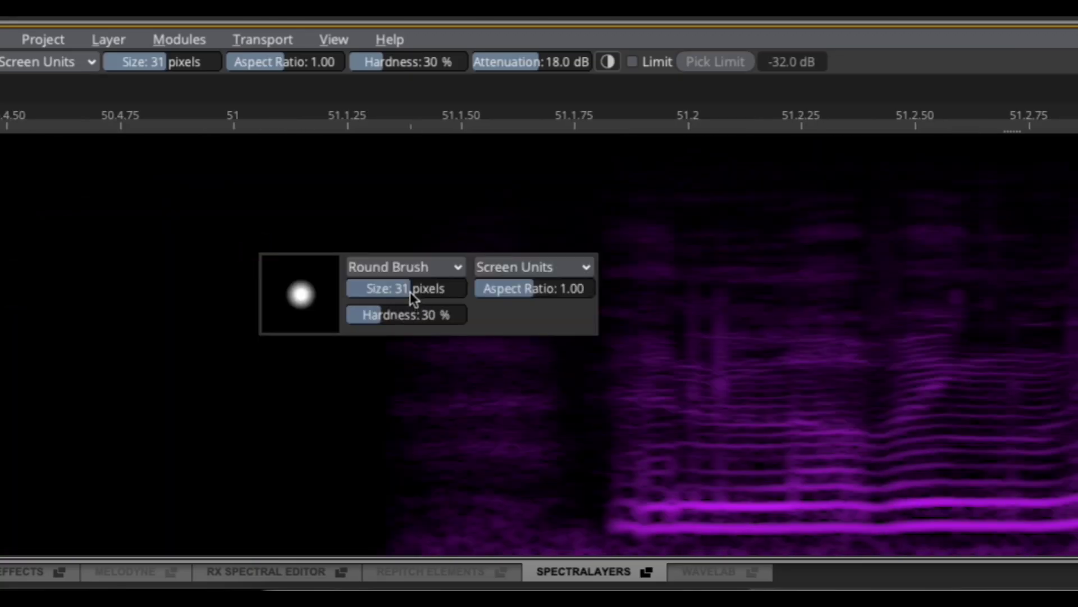
left_click_drag(413, 292, 387, 296)
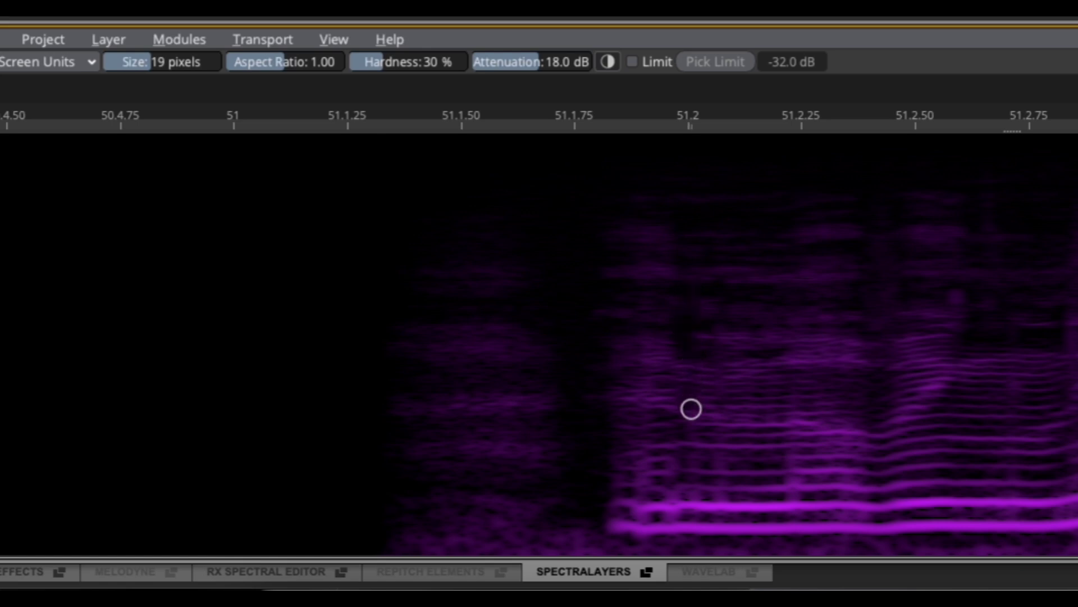
key("space")
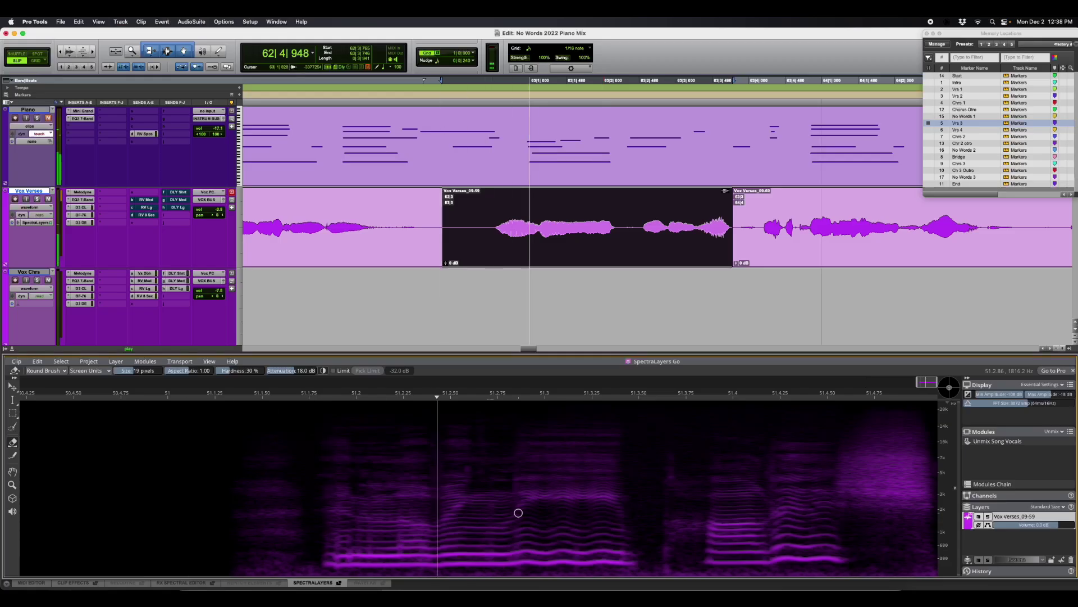
key("space")
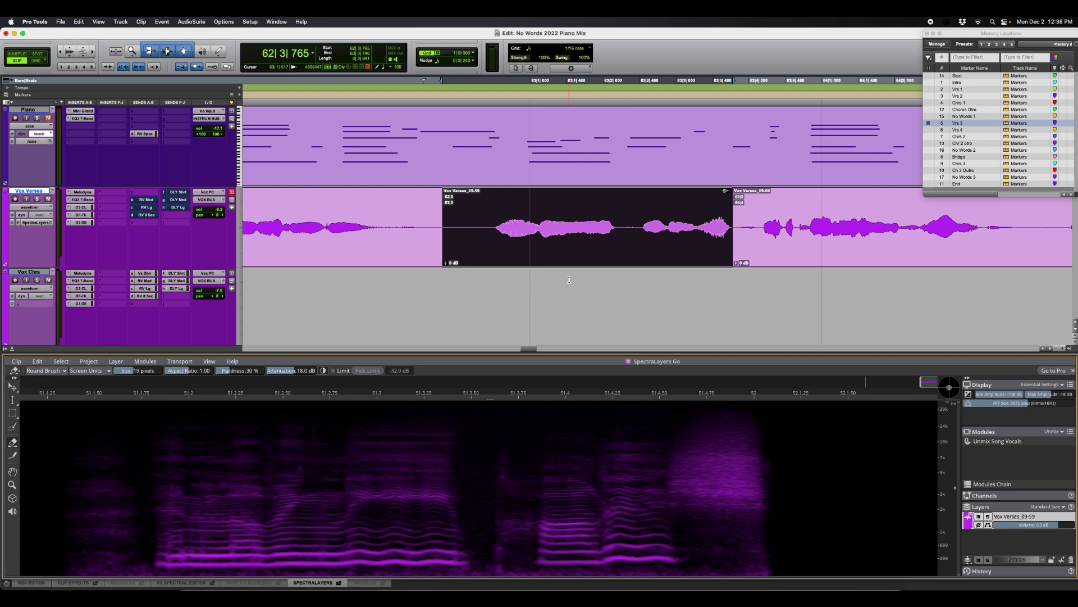
Step: Audition the Vox Verses phrase before the edited clip, starting at 61|4|734
scroll(569, 279, "left", 5)
scroll(569, 280, "left", 1)
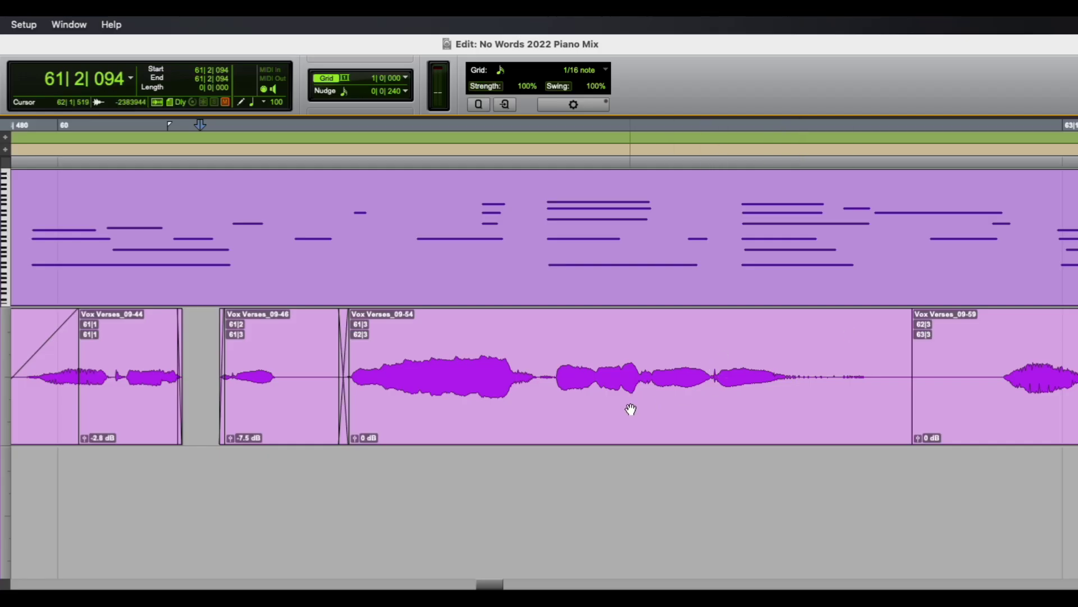
left_click(534, 471)
key("space")
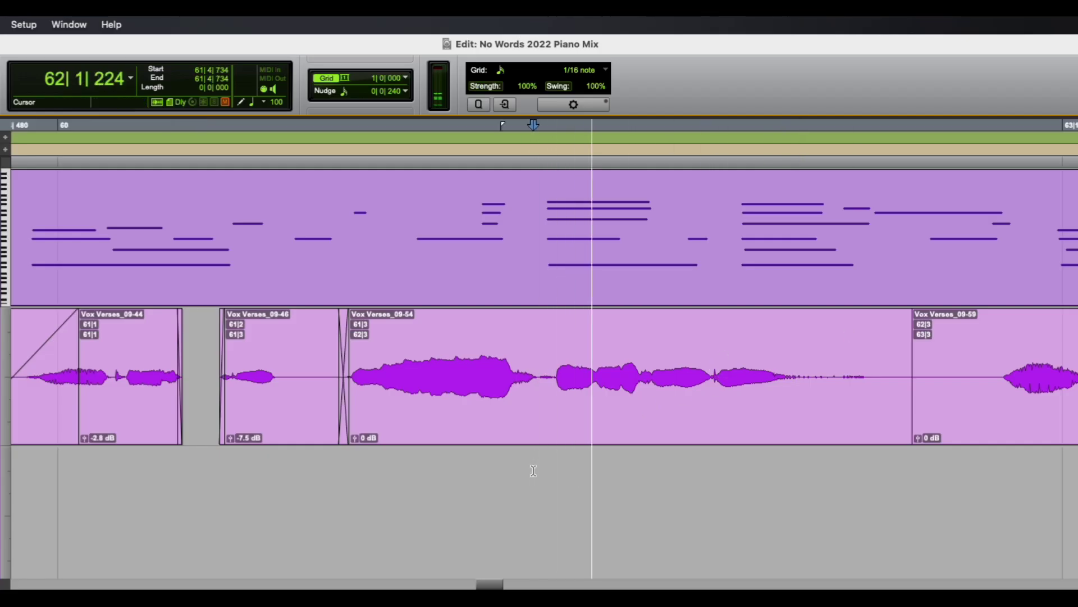
key("space")
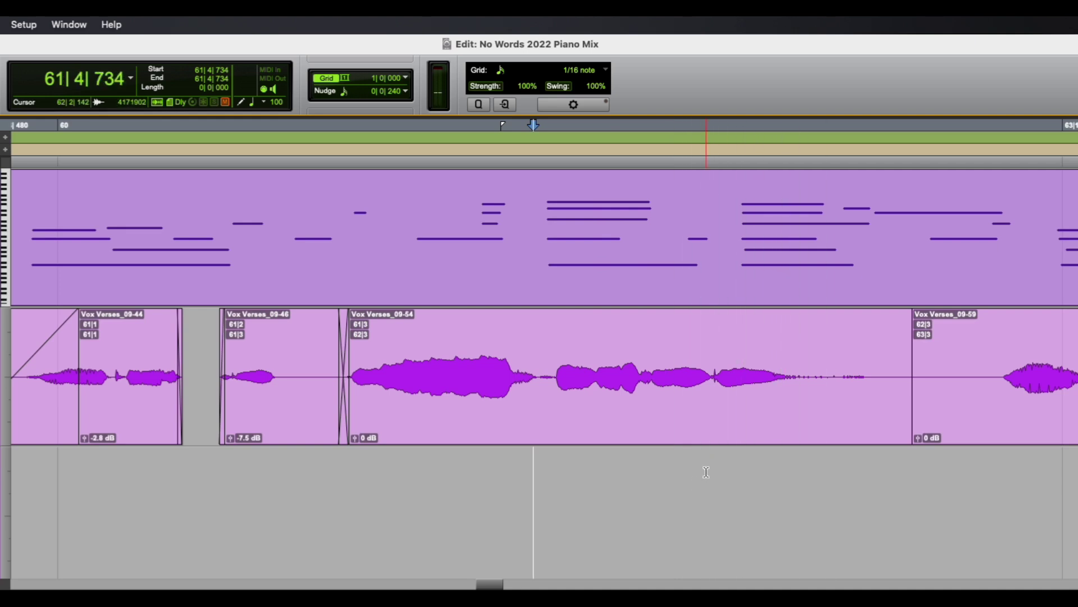
Step: Separate the Vox Verses clip at 62|2|175 and select the segment after the cut
left_click(711, 347)
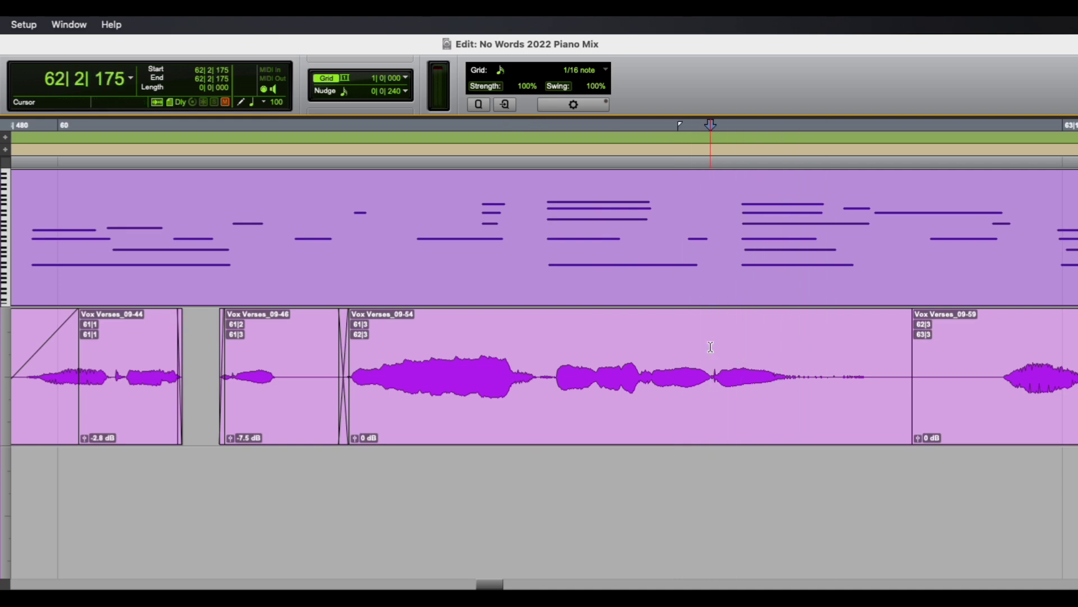
key("b")
left_click(802, 419)
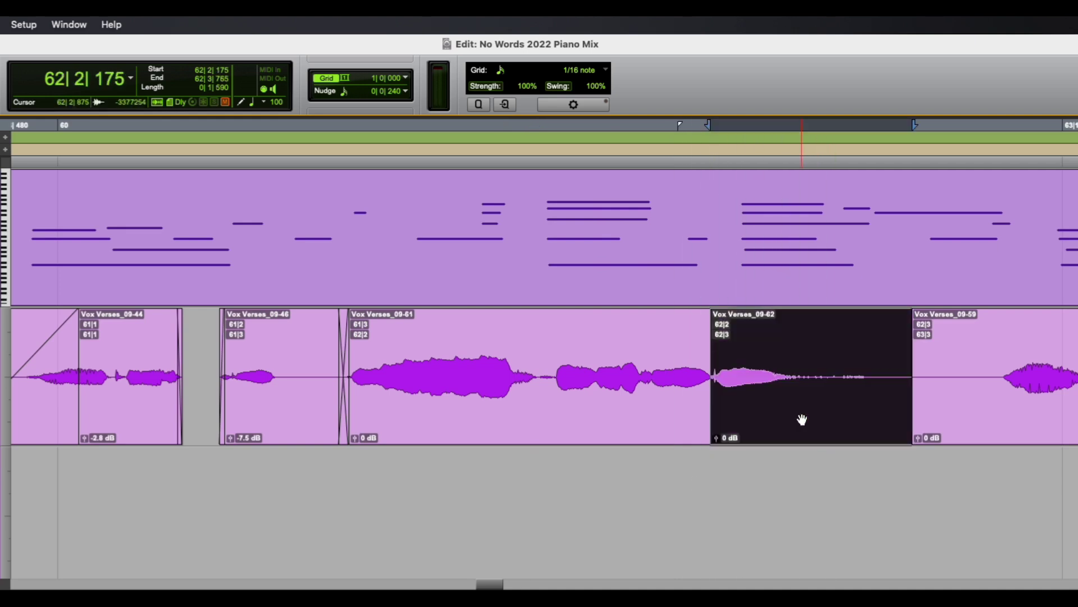
Step: Open the segment starting at 62|2|175 for editing in SpectraLayers and play it back
right_click(802, 419)
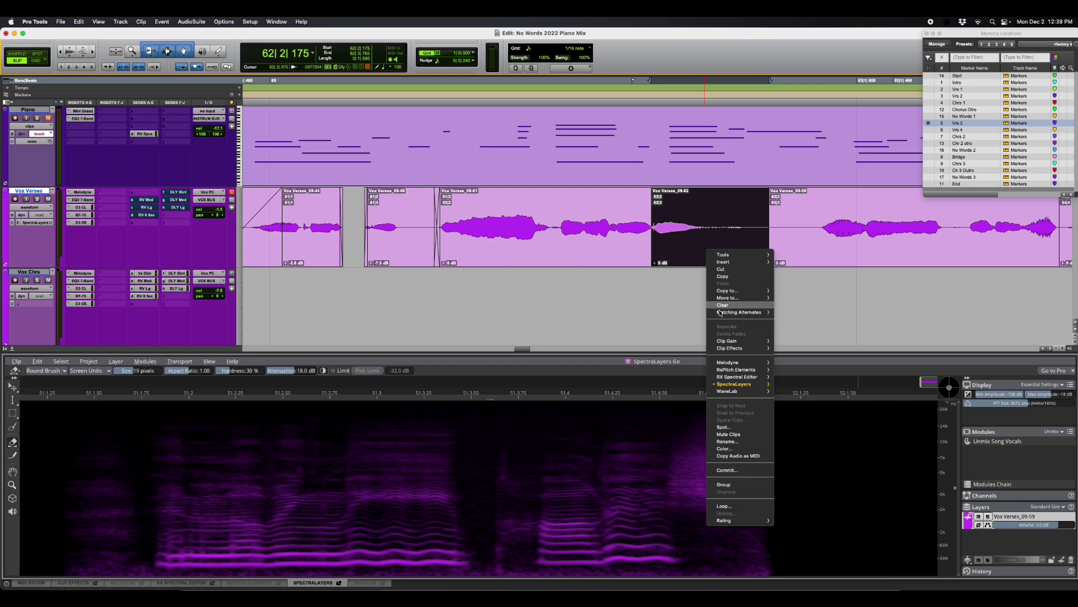
mouse_move(743, 385)
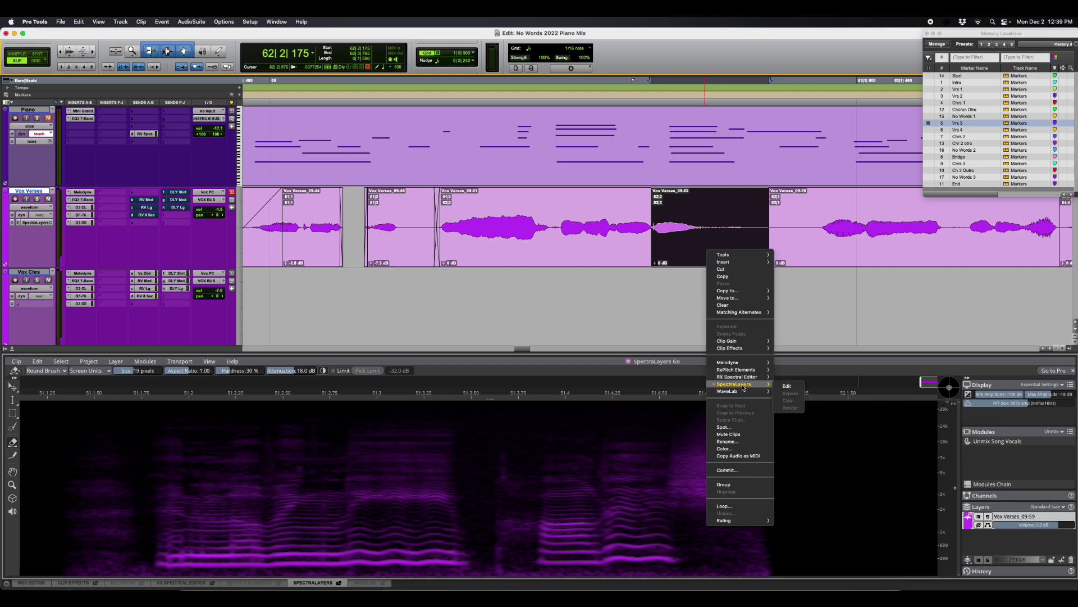
left_click(788, 386)
key("space")
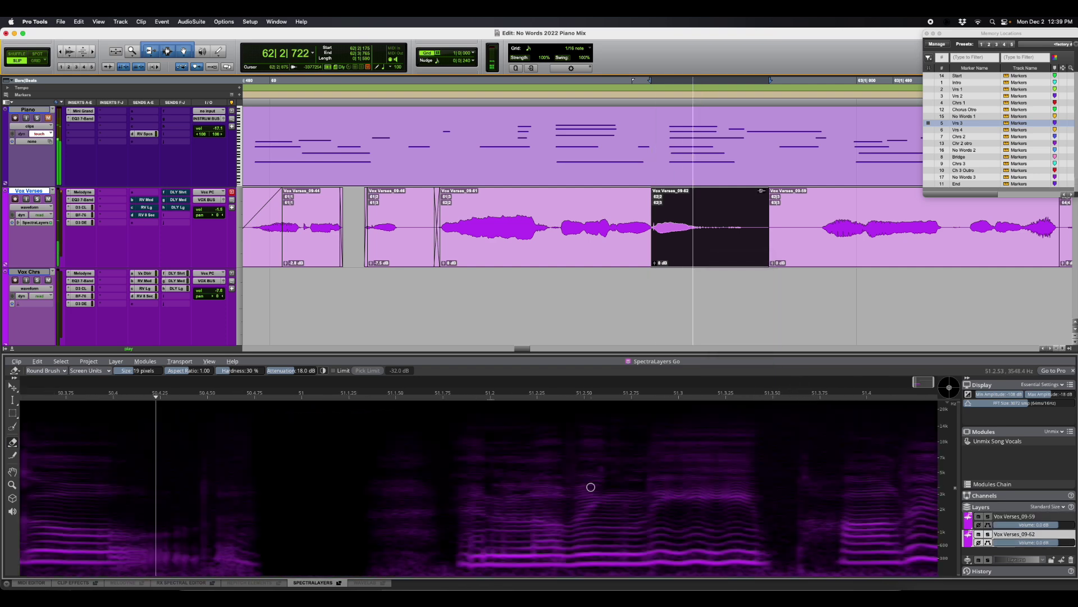
key("space")
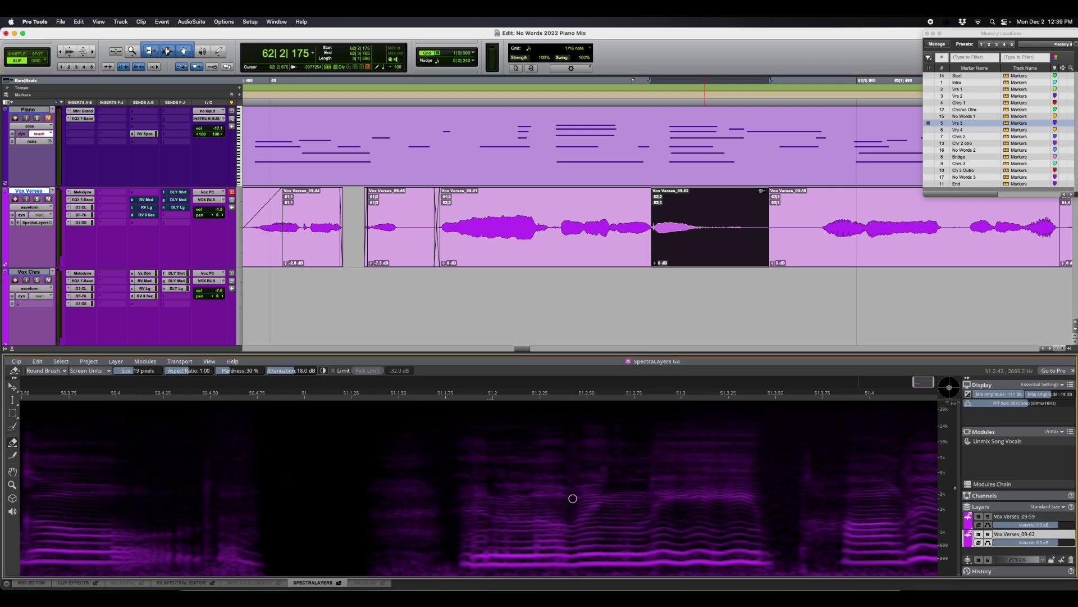
Step: Set the eraser brush size to 35 pixels and play back the segment starting at 62|2|175
scroll(539, 510, "down", 1)
right_click(539, 510)
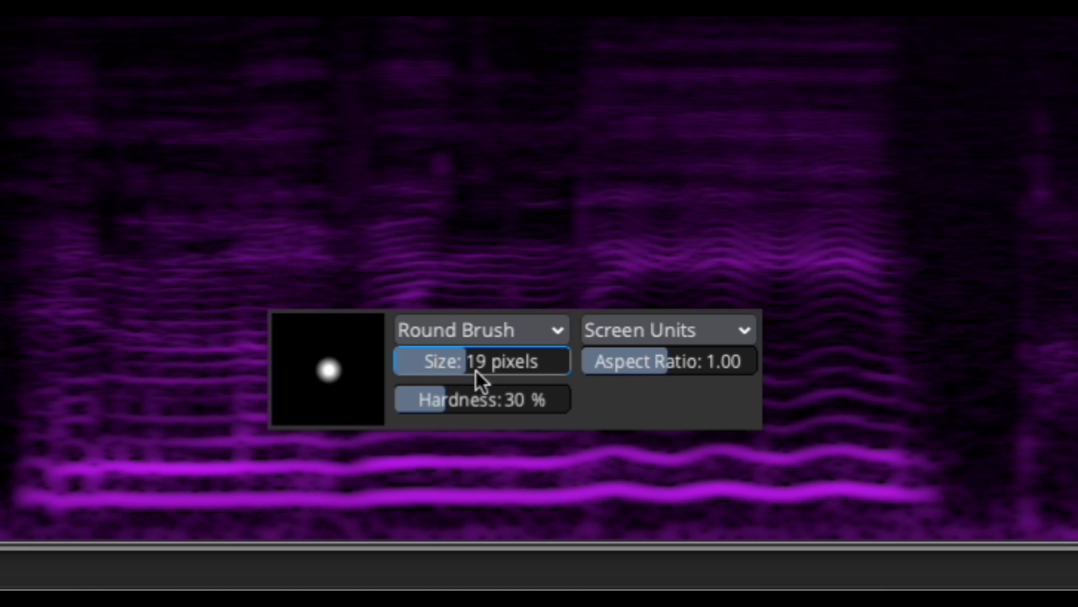
left_click_drag(467, 360, 537, 366)
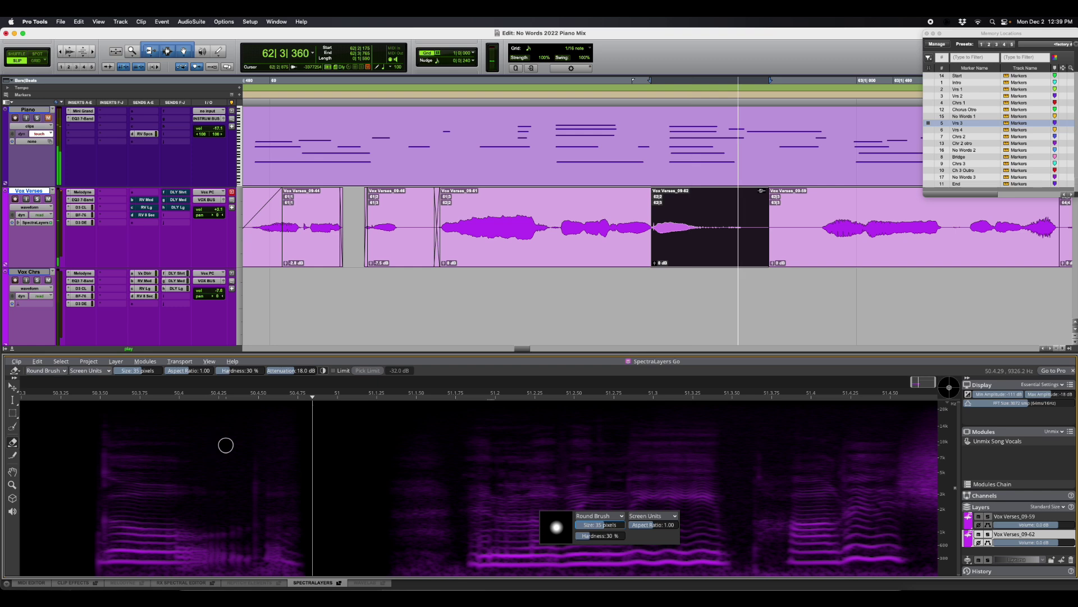
key("space")
key("space")
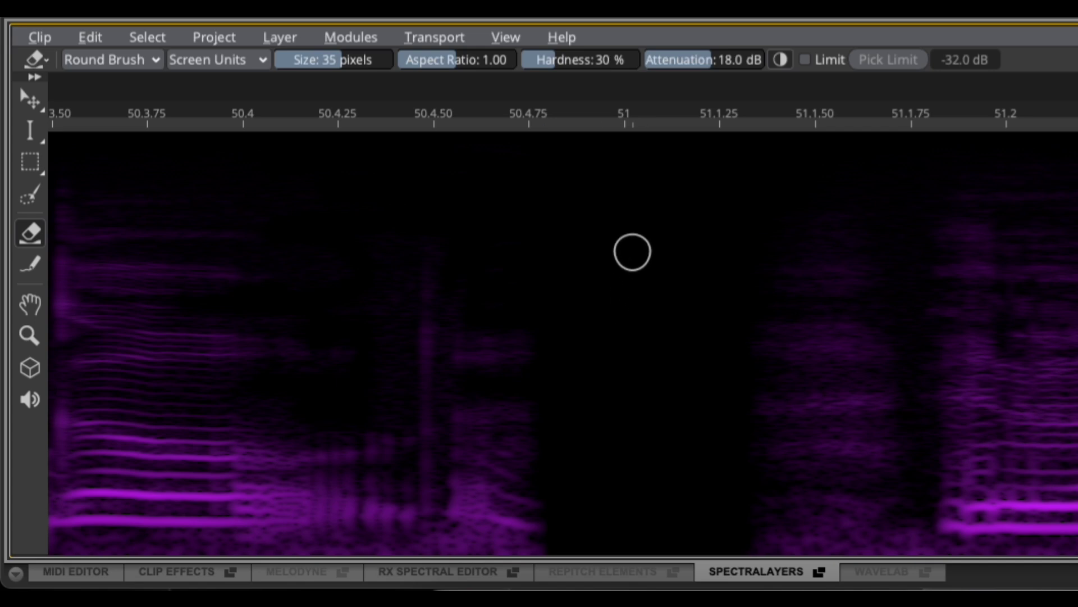
Step: Play back the segment and erase the faint high-frequency noise above the vocal tail between about 50.4 and 50.4.50
key("space")
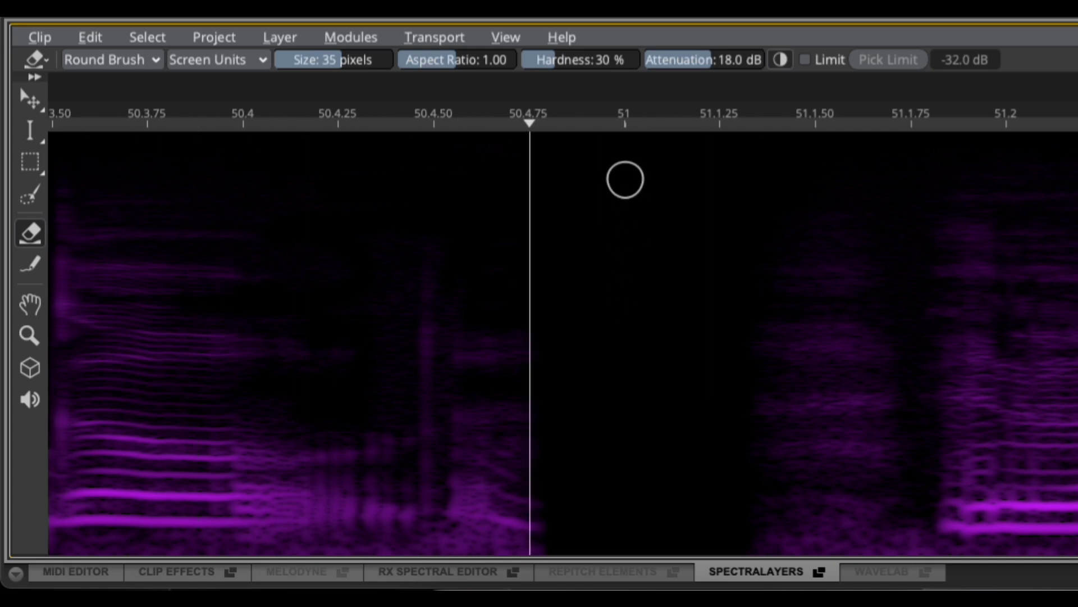
key("space")
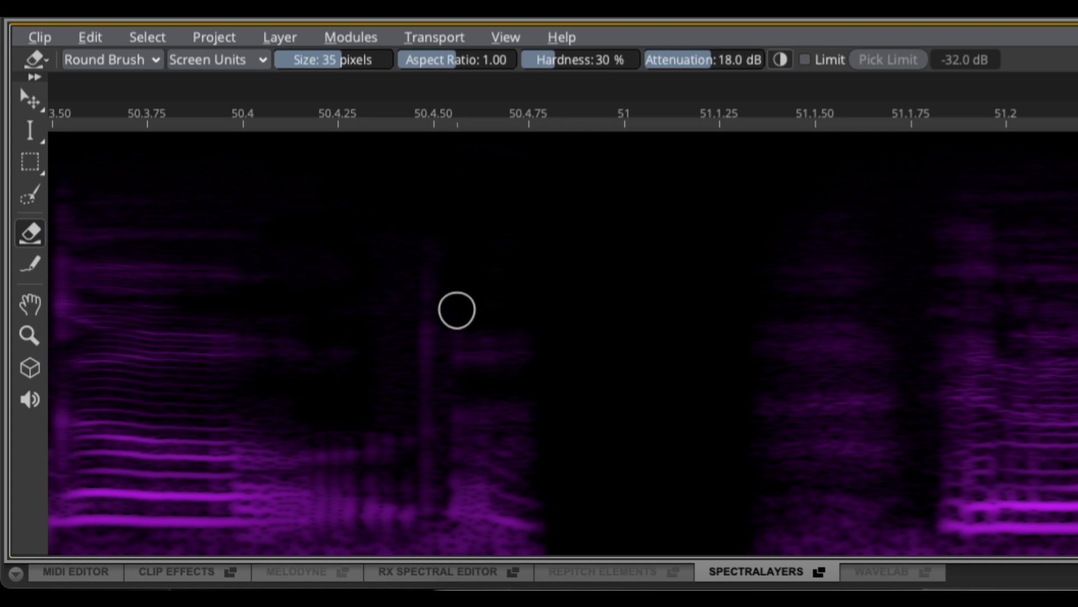
key("space")
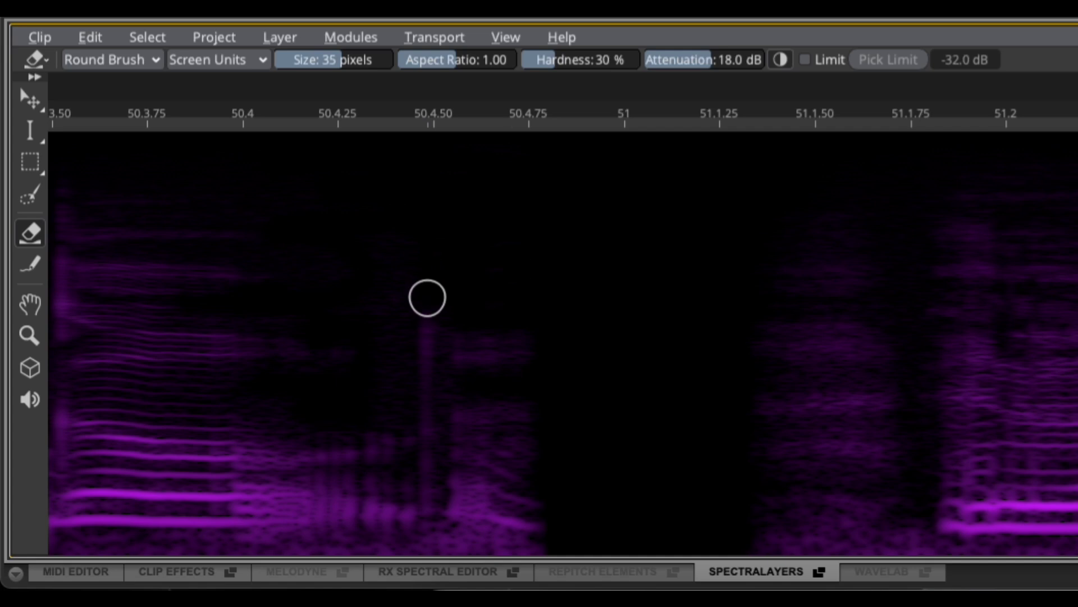
key("space")
key("space")
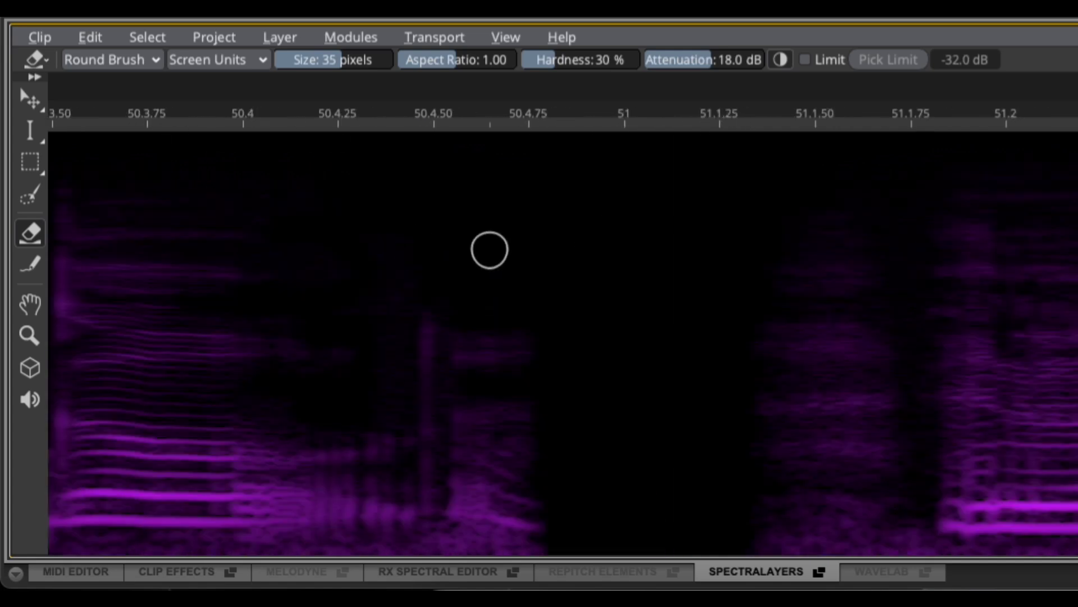
key("space")
key("space")
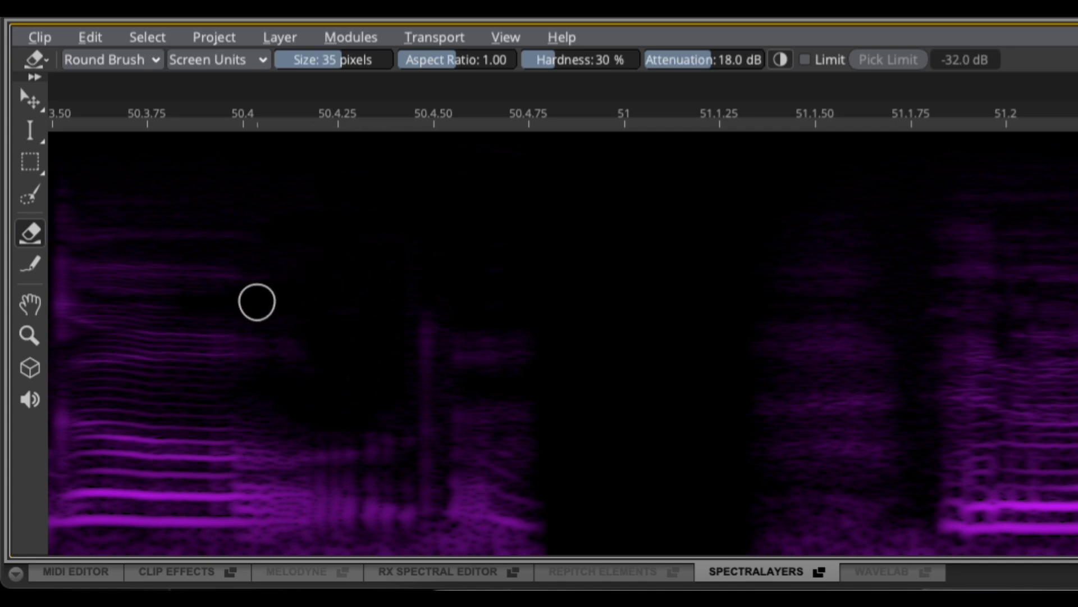
Step: Audition the erased passage around 50.4.50 in repeated playbacks
key("space")
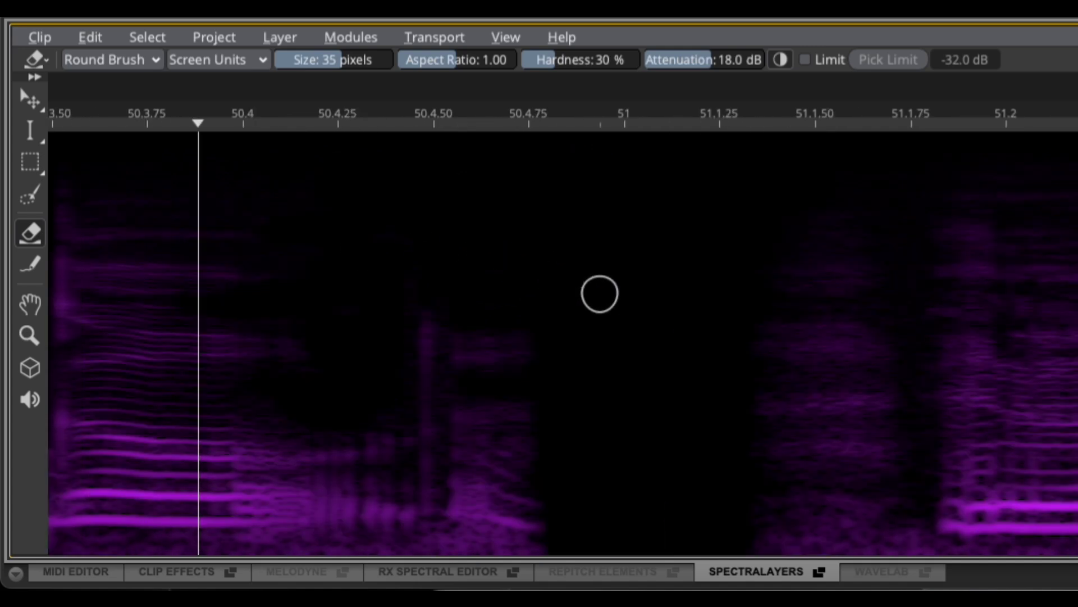
key("space")
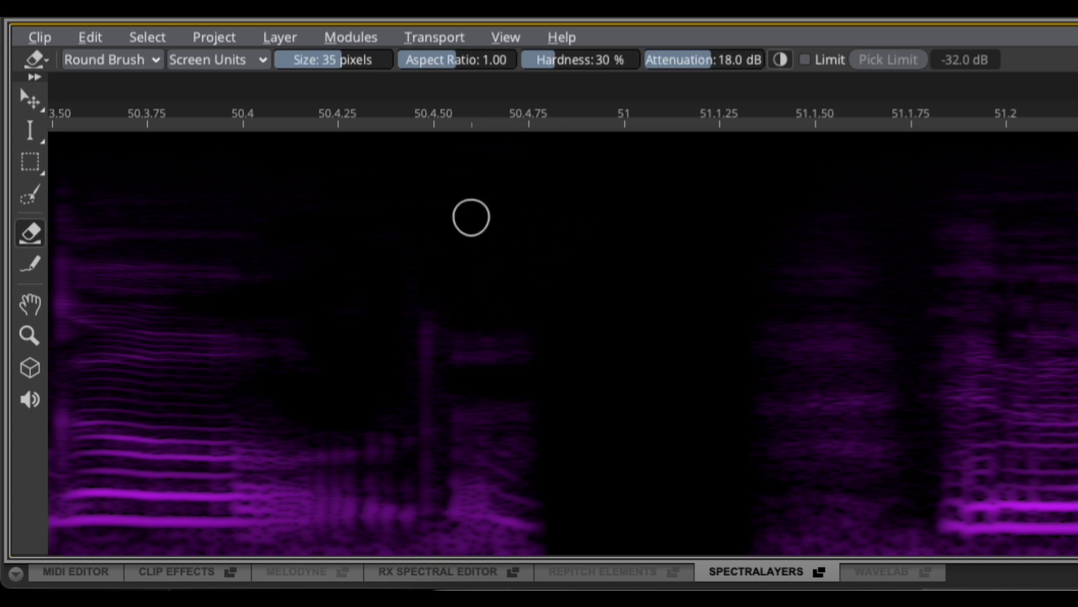
key("space")
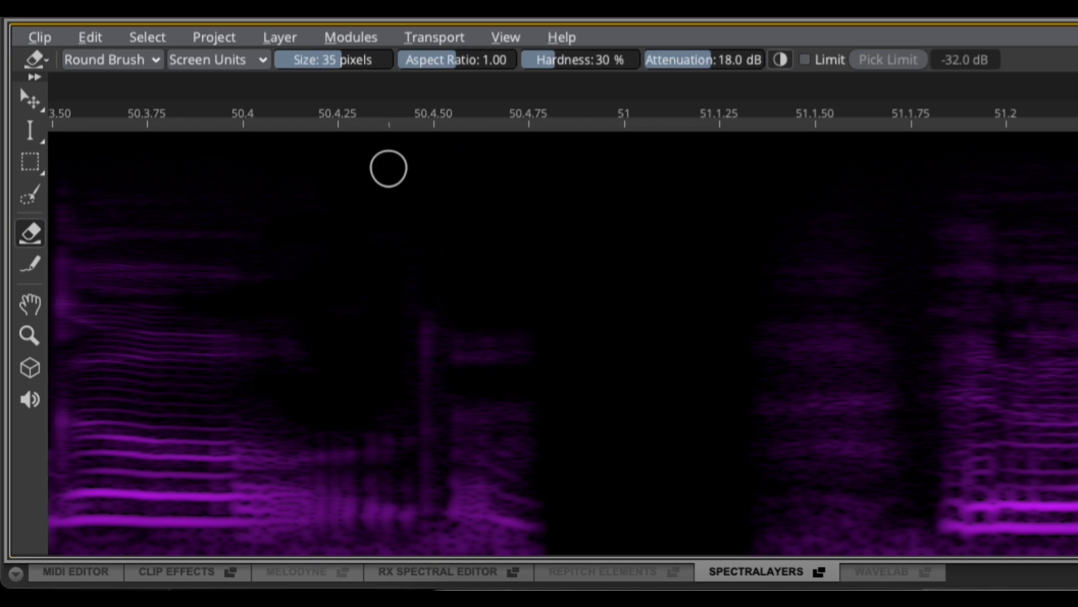
key("space")
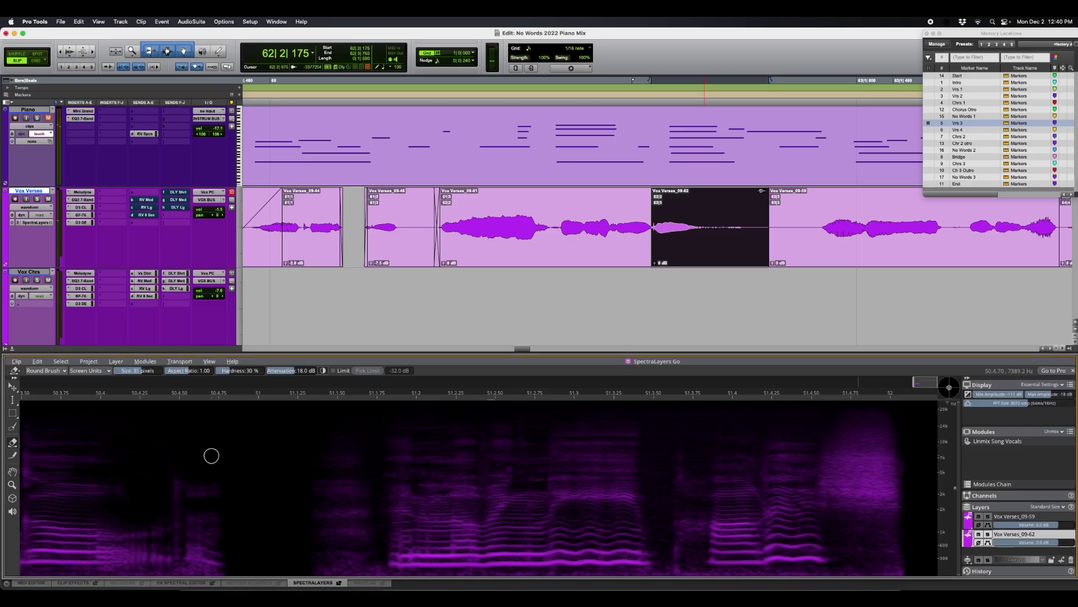
Step: Compare the Vox Verses_09-62 clip with SpectraLayers bypassed and unbypassed by playing back each version
right_click(706, 240)
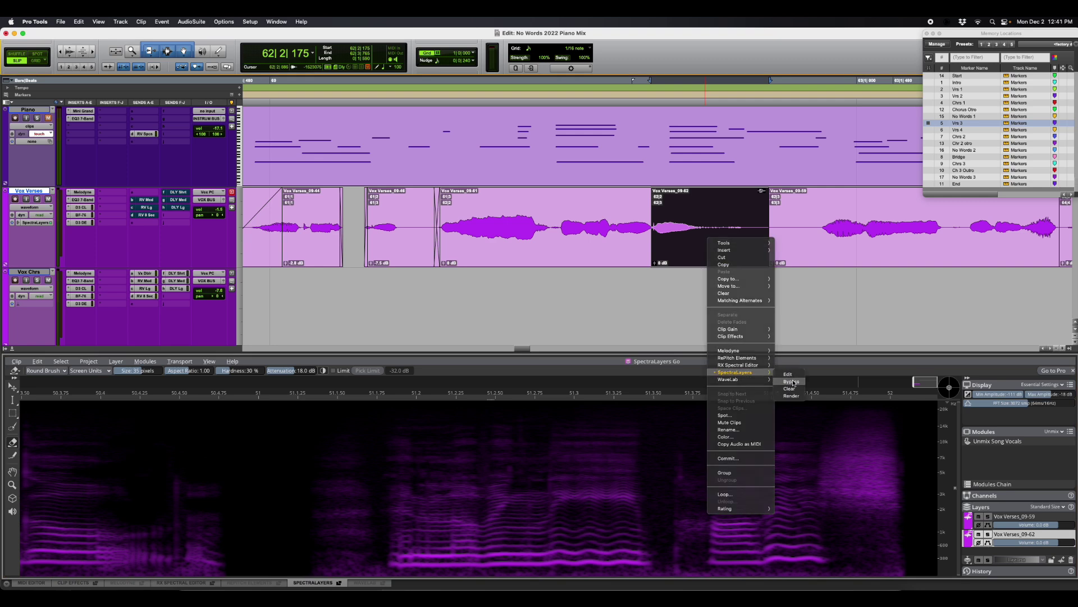
left_click(791, 382)
key("space")
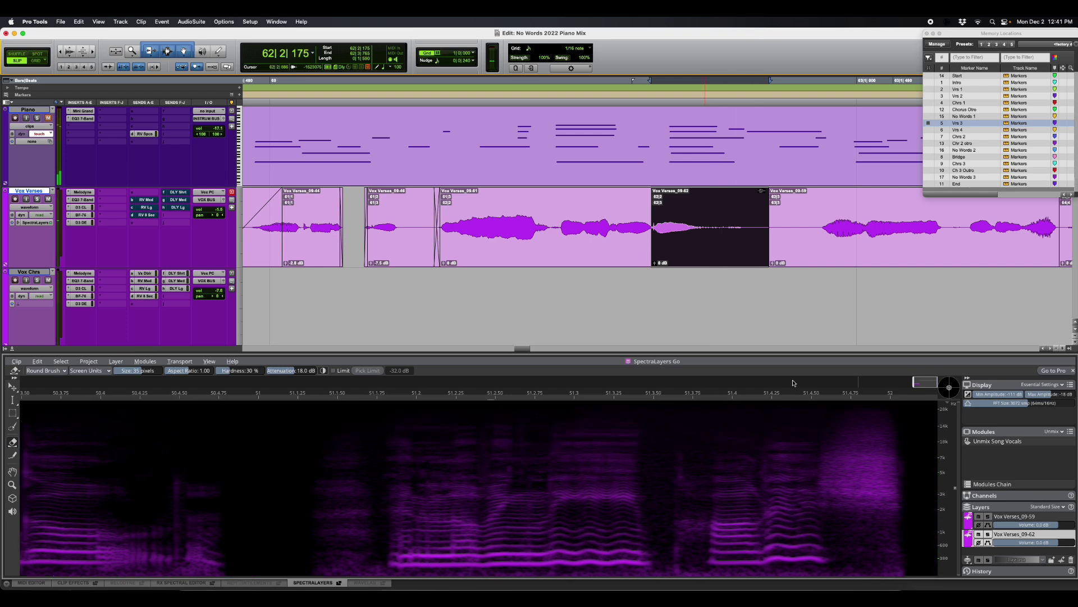
right_click(711, 243)
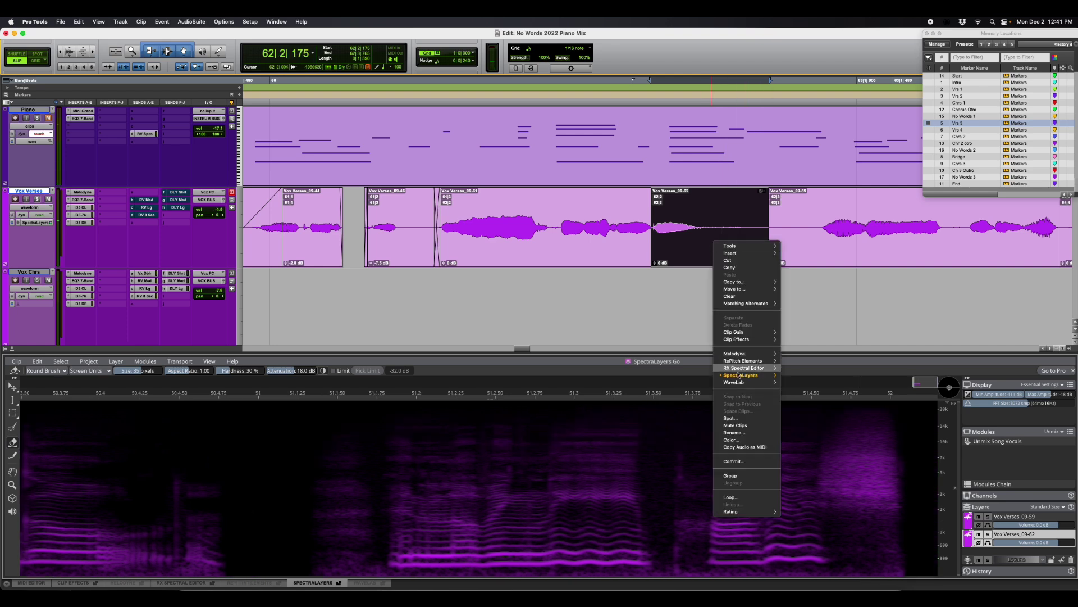
mouse_move(740, 377)
left_click(806, 388)
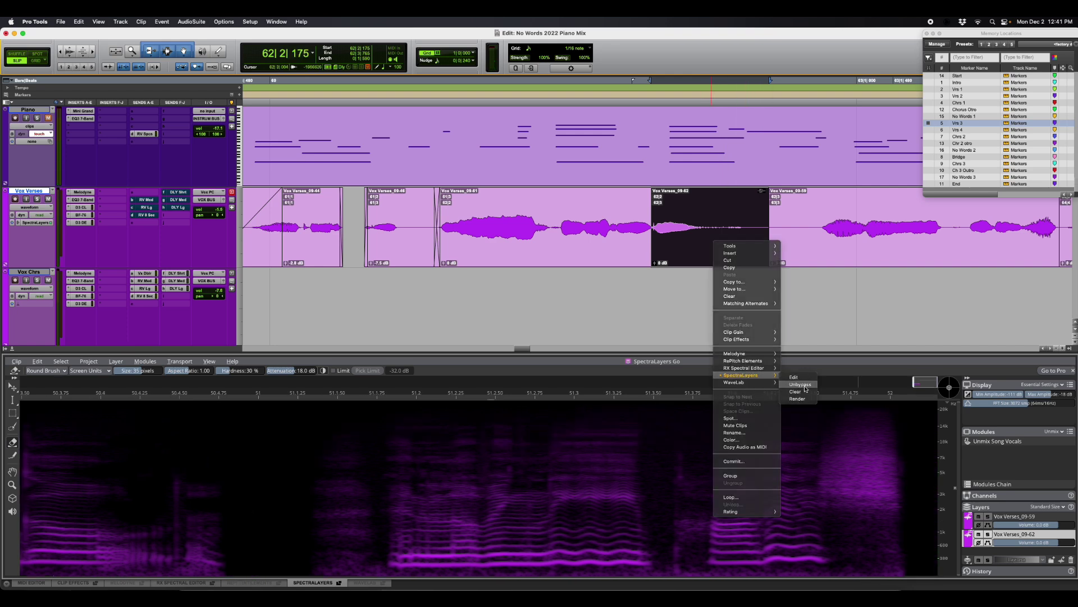
key("space")
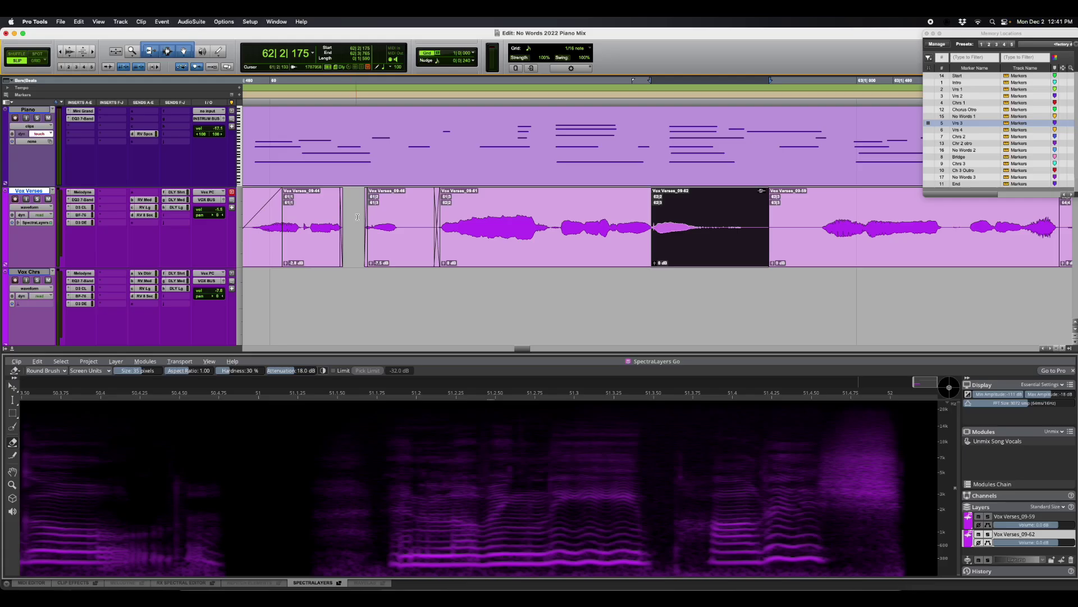
Step: Crossfade both edges of the Vox Verses_09-62 clip and audition the phrase leading into it from 61|2|171
left_click(610, 358)
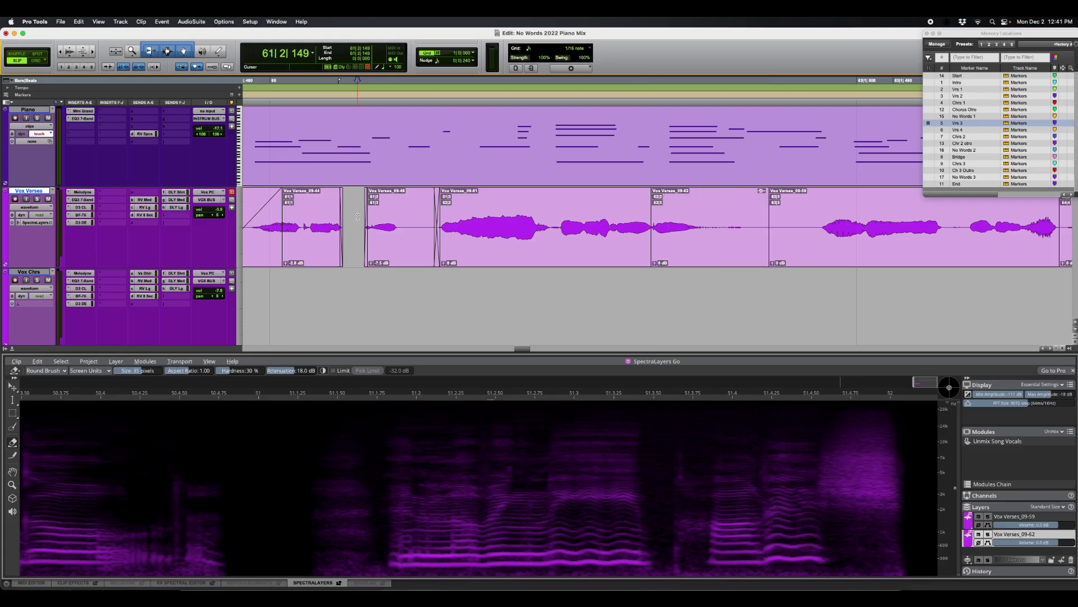
key("space")
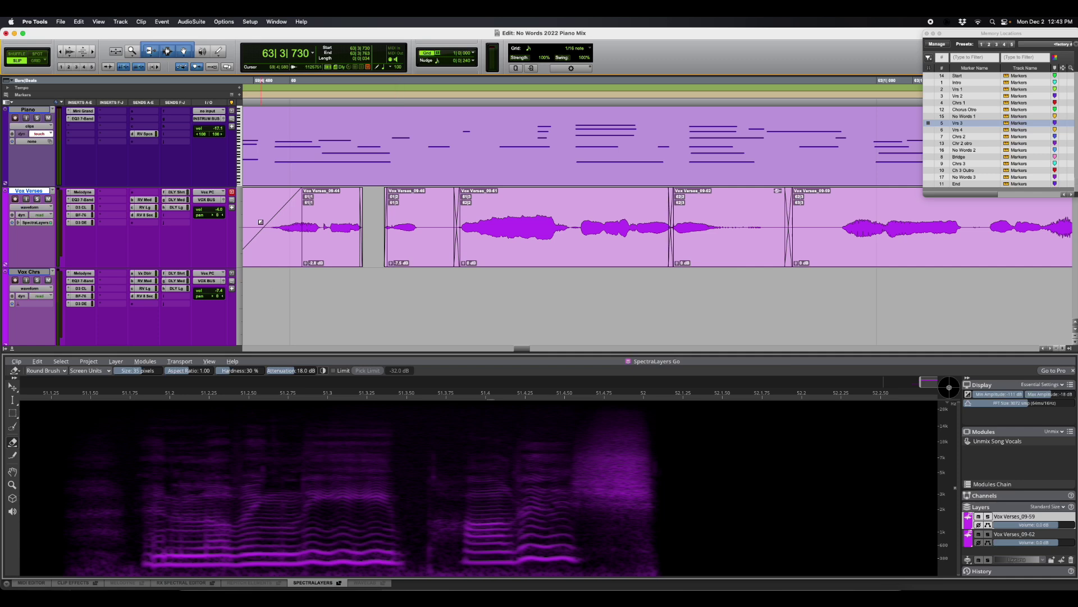
left_click(13, 218)
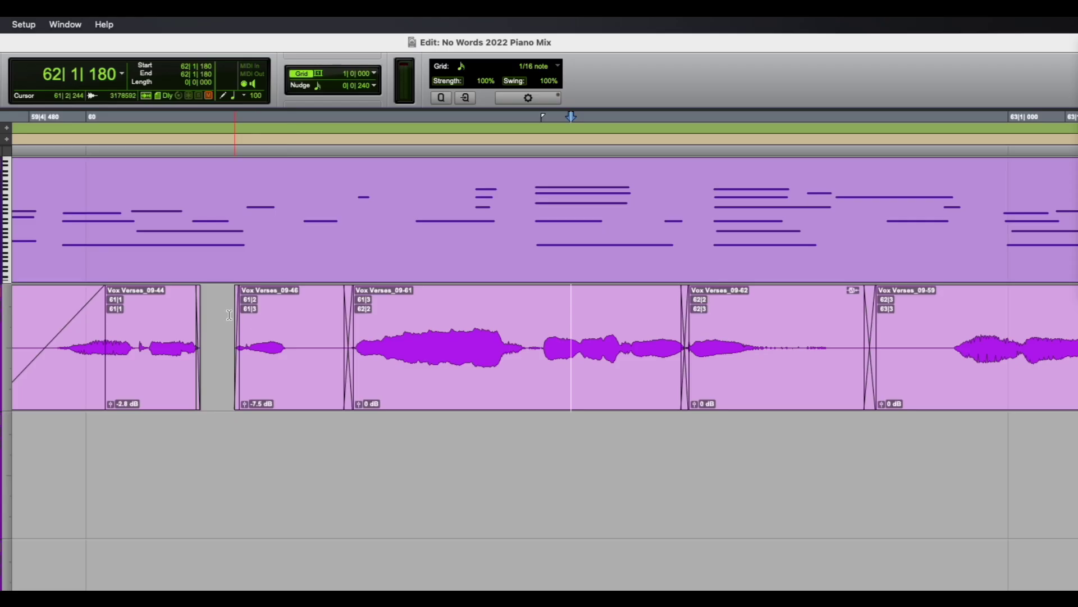
key("space")
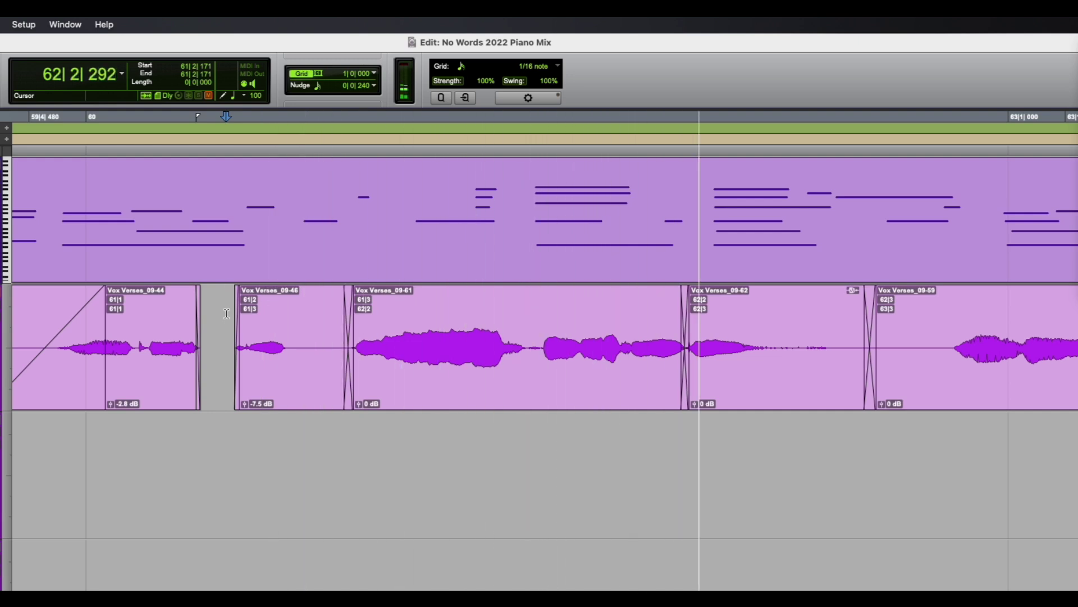
key("space")
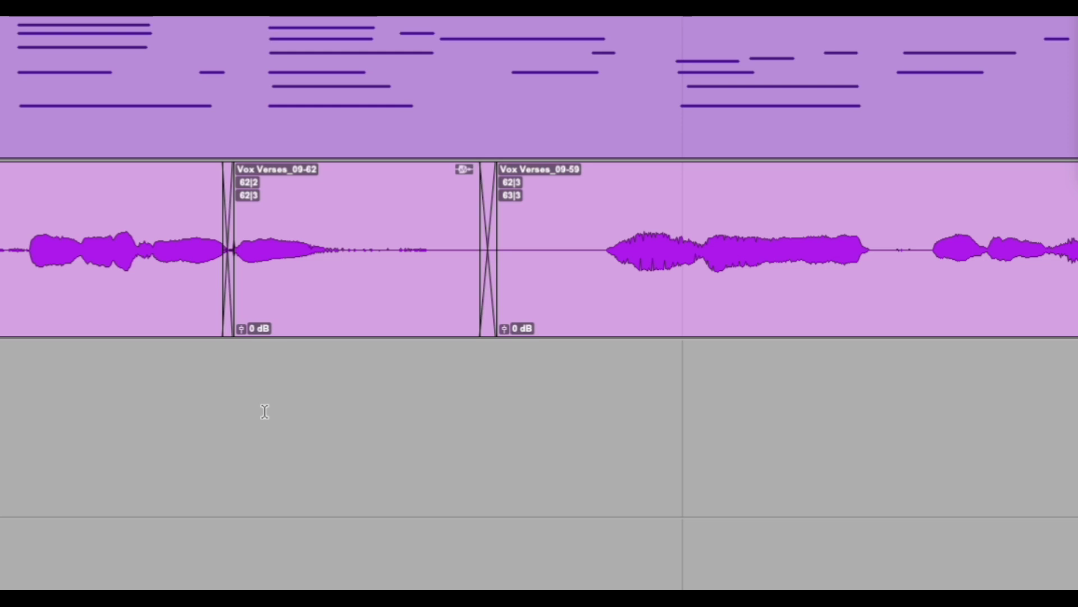
Step: Audition the Vox Verses_09-62 clip from its start crossfade, and the phrase in the following Vox Verses_09-59 clip
left_click(229, 415)
key("space")
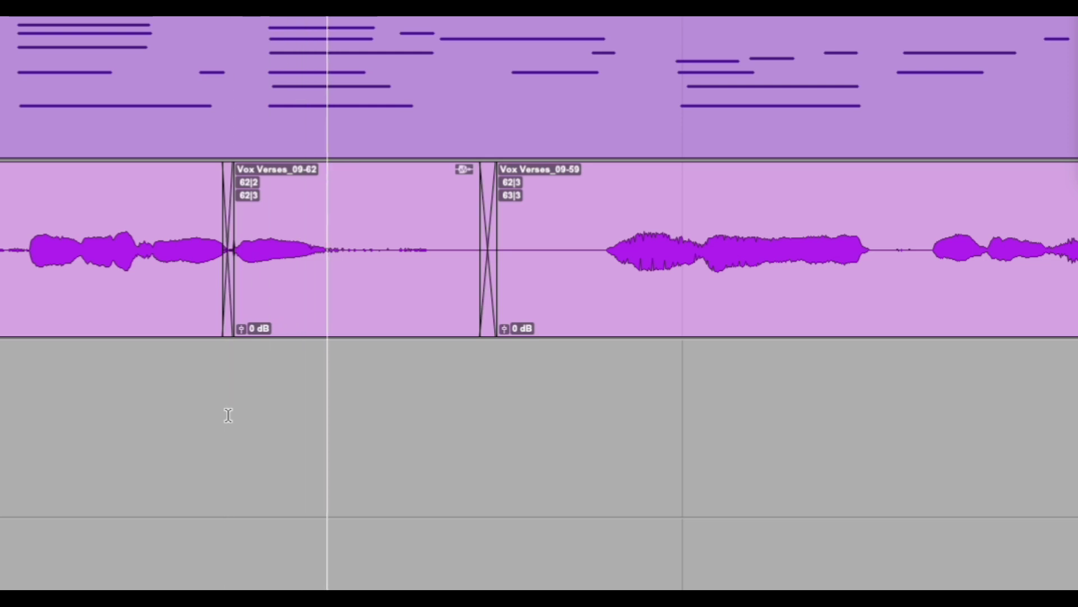
key("space")
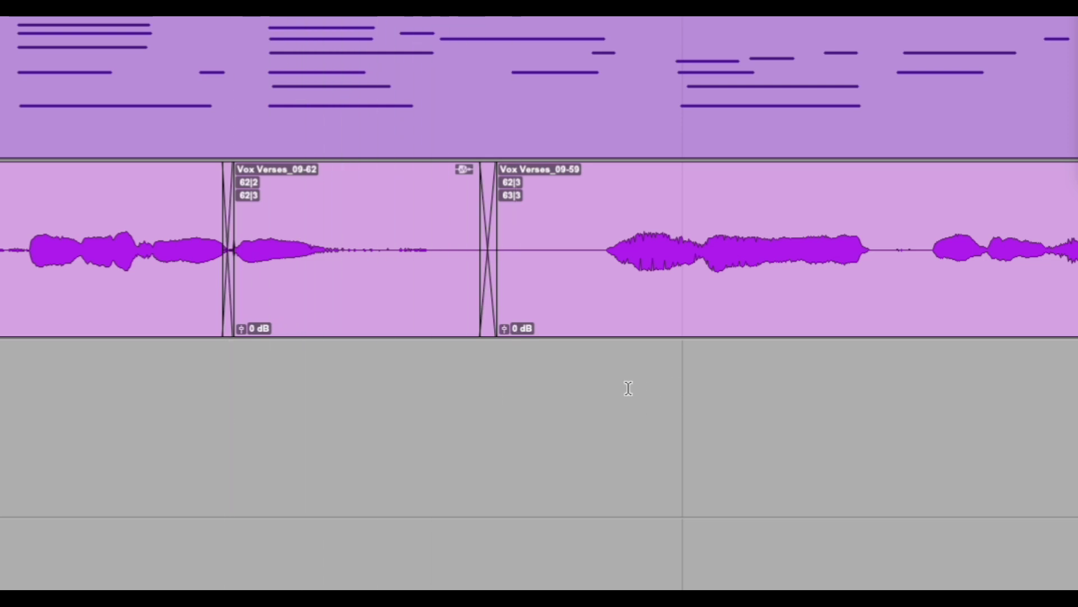
left_click(595, 398)
key("space")
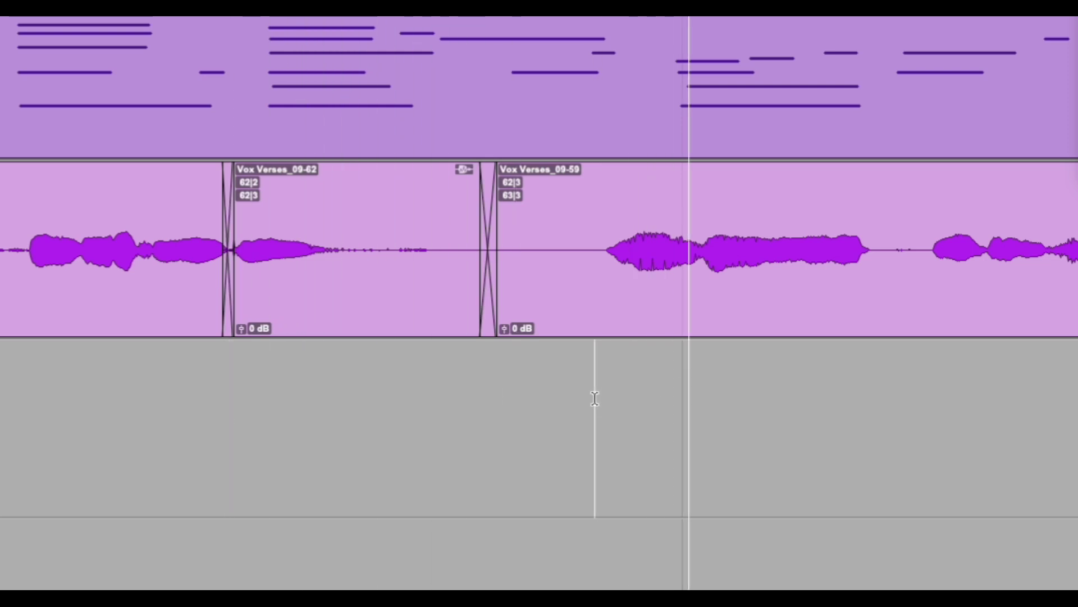
key("space")
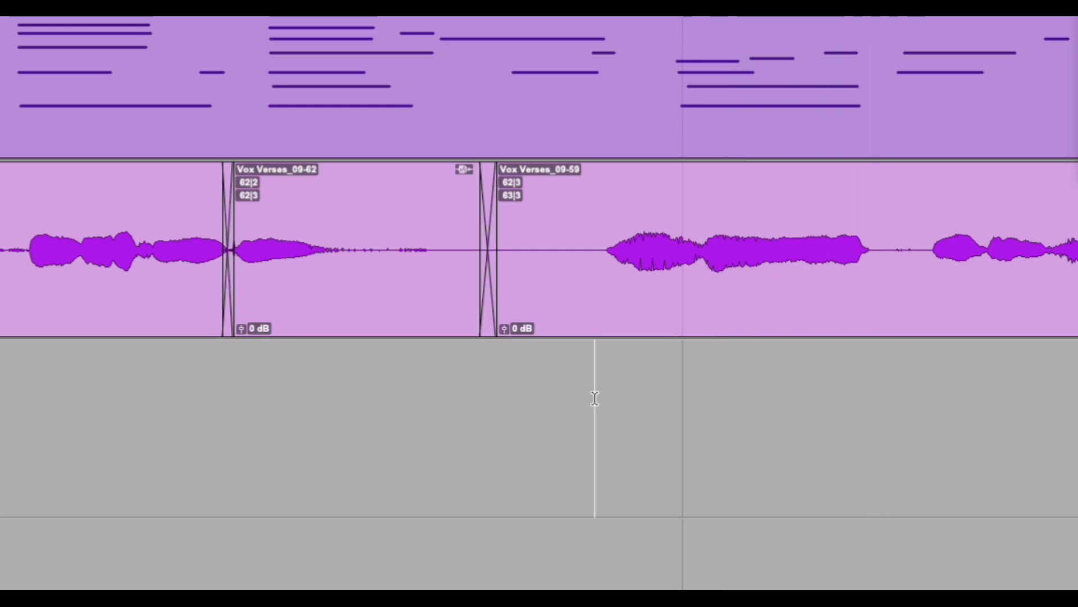